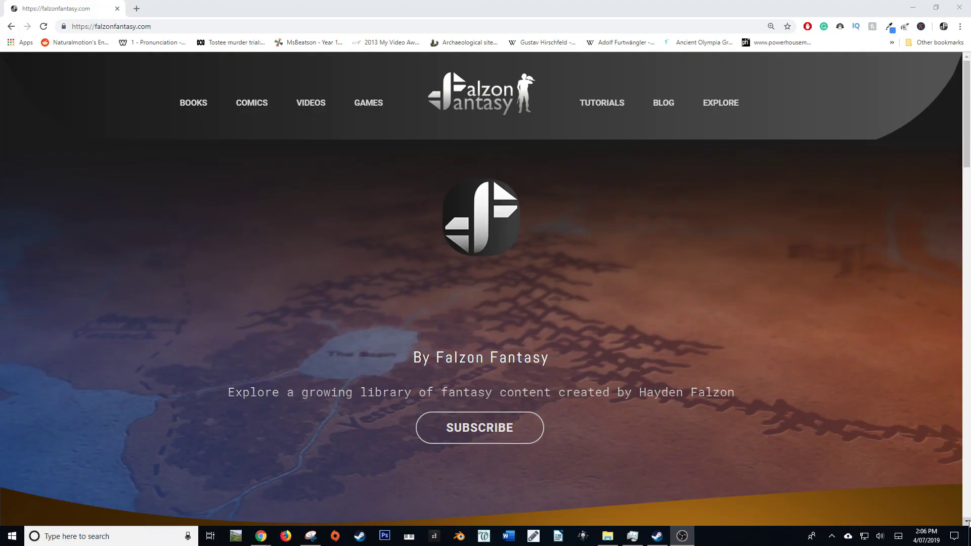
# Scroll the Falzon Fantasy home page, go to LEARN NOW tutorials, and scroll to the newsletter form
pyautogui.scroll(-4, 967, 522)
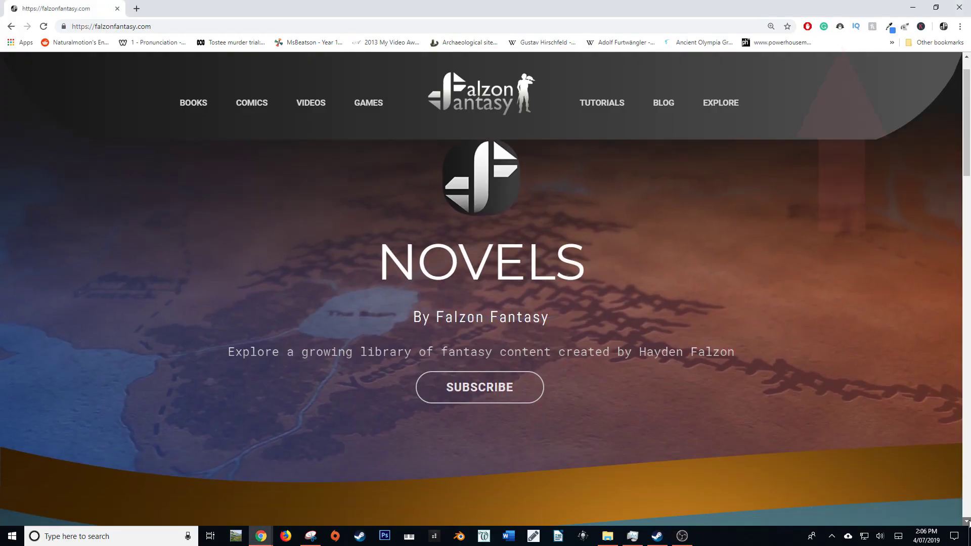
pyautogui.scroll(-15, 967, 523)
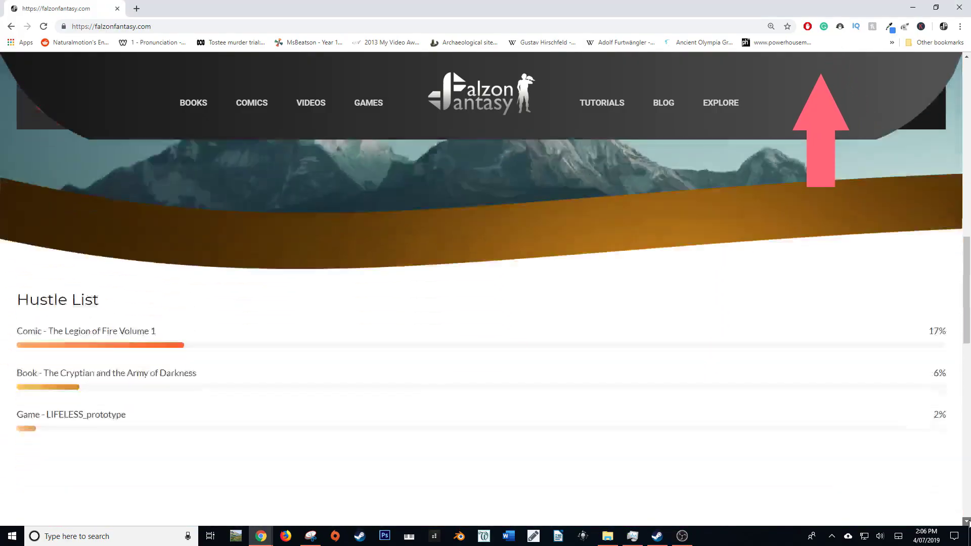
pyautogui.scroll(-12, 968, 523)
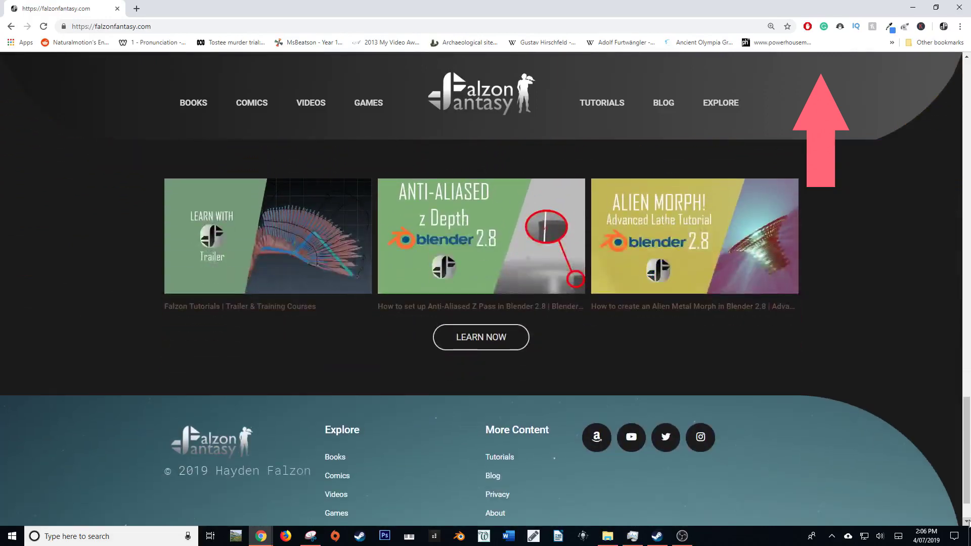
pyautogui.click(495, 336)
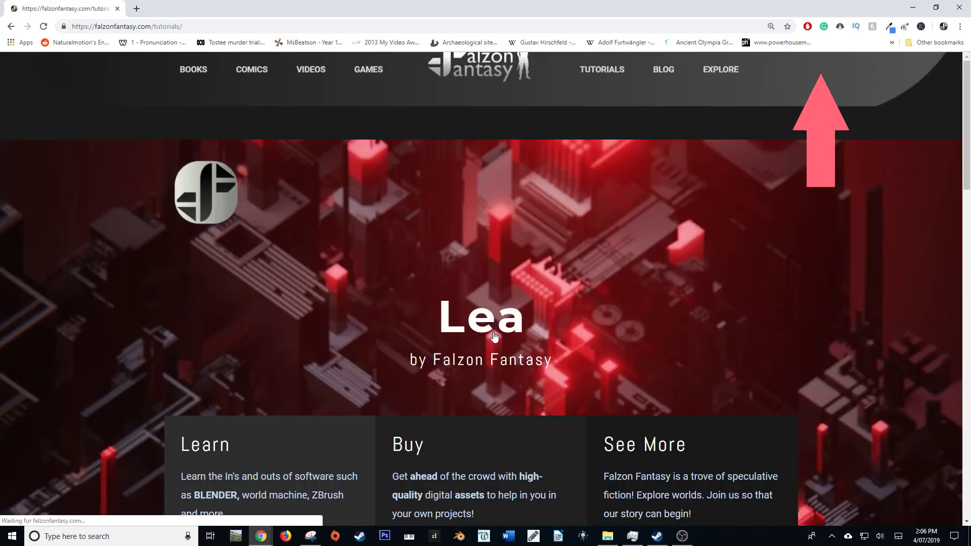
pyautogui.scroll(-10, 494, 336)
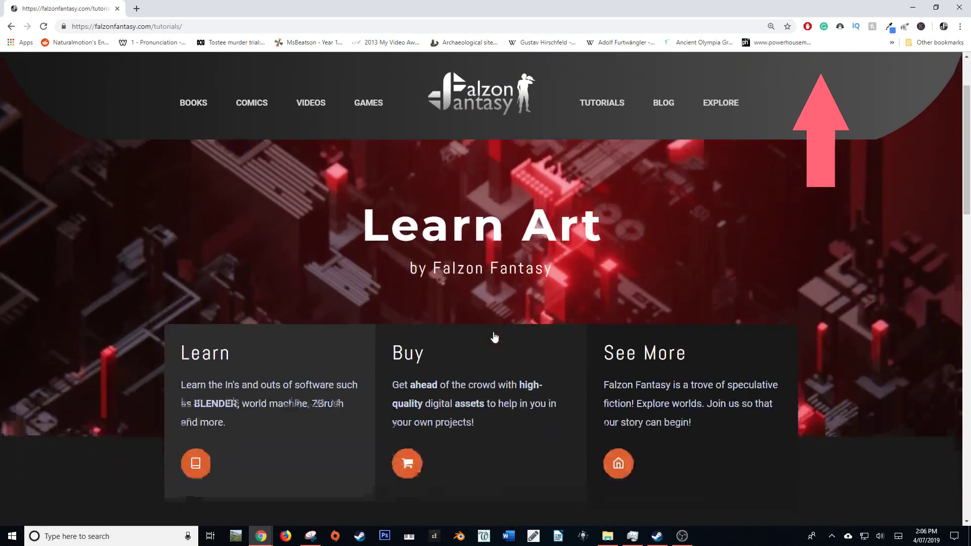
pyautogui.scroll(-8, 495, 336)
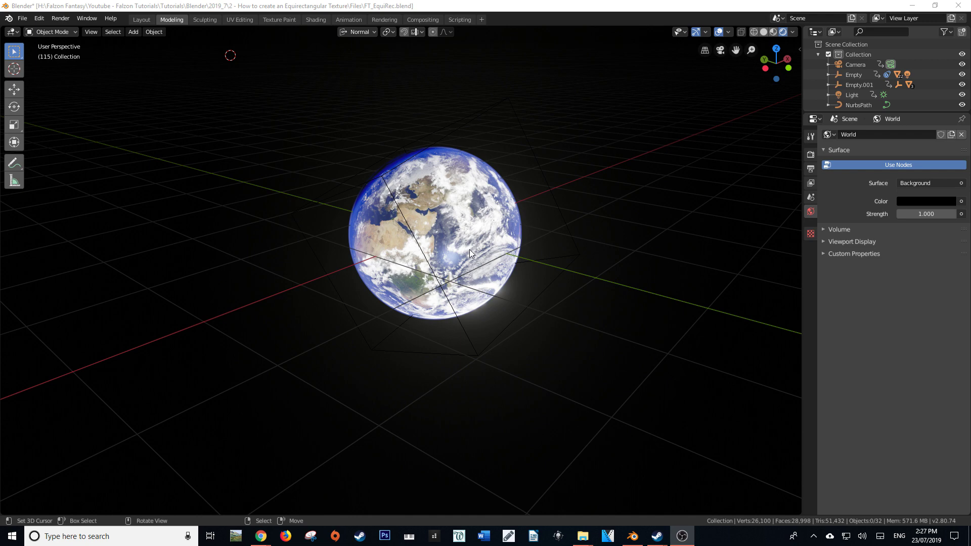
pyautogui.moveTo(402, 261); pyautogui.dragTo(453, 178, button='middle')
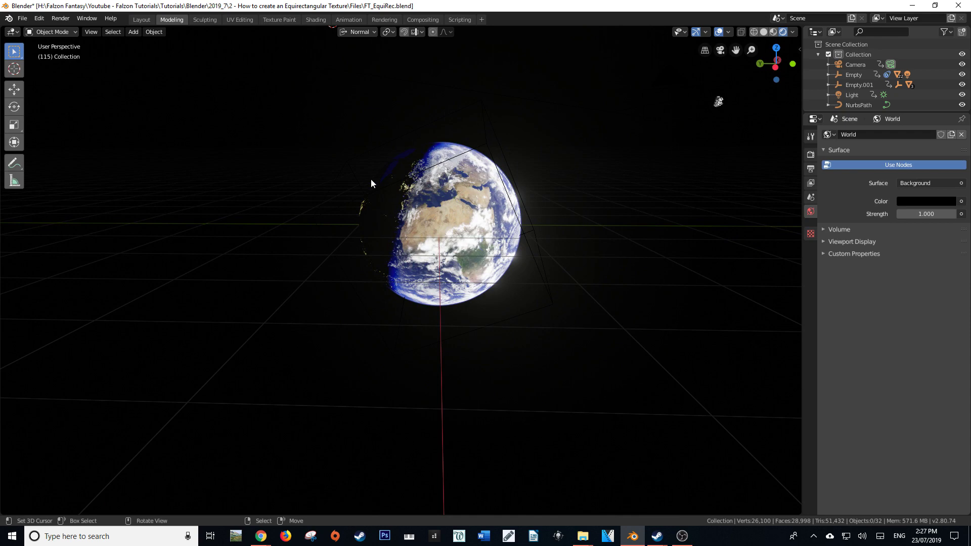
pyautogui.hotkey('alt', 'Tab')
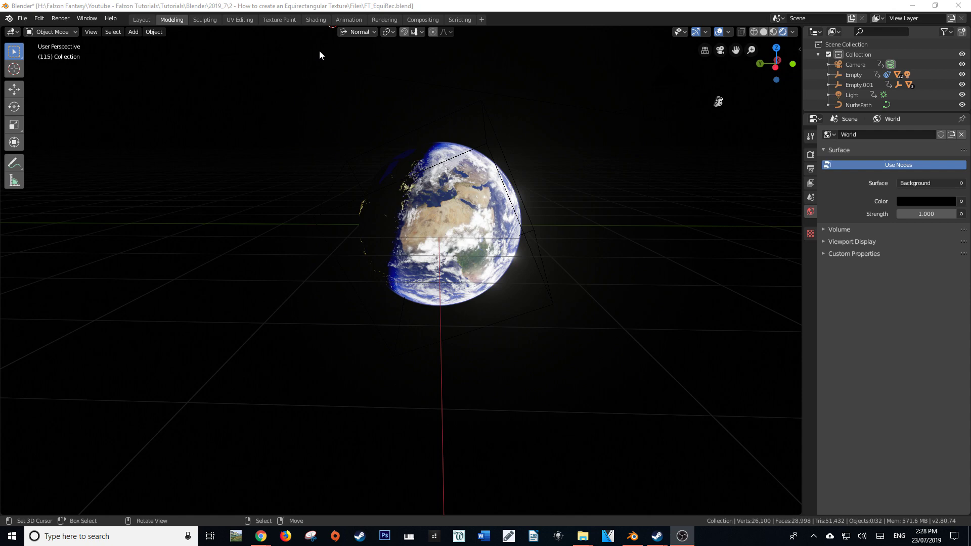
# In the Shading workspace, show the World node tree and move the Background and World Output nodes right
pyautogui.click(314, 21)
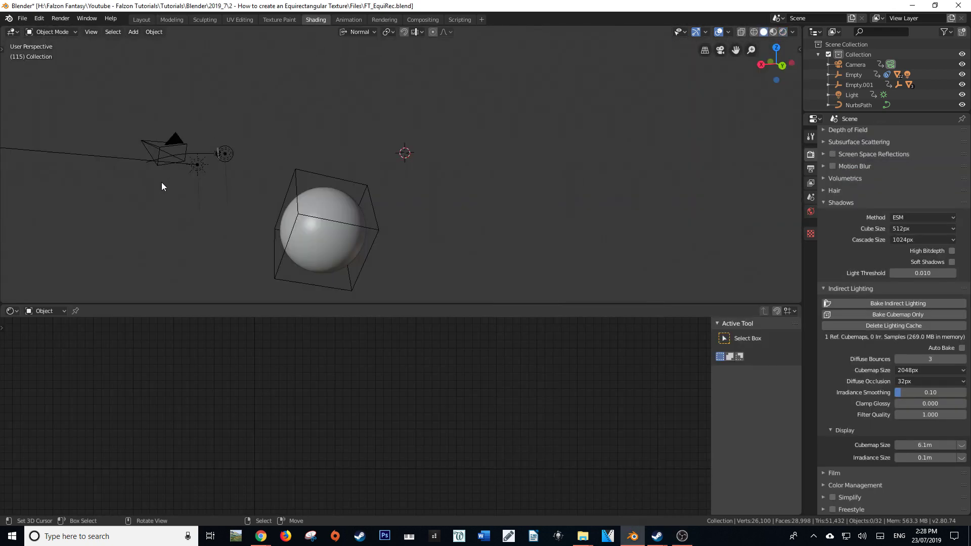
pyautogui.click(47, 312)
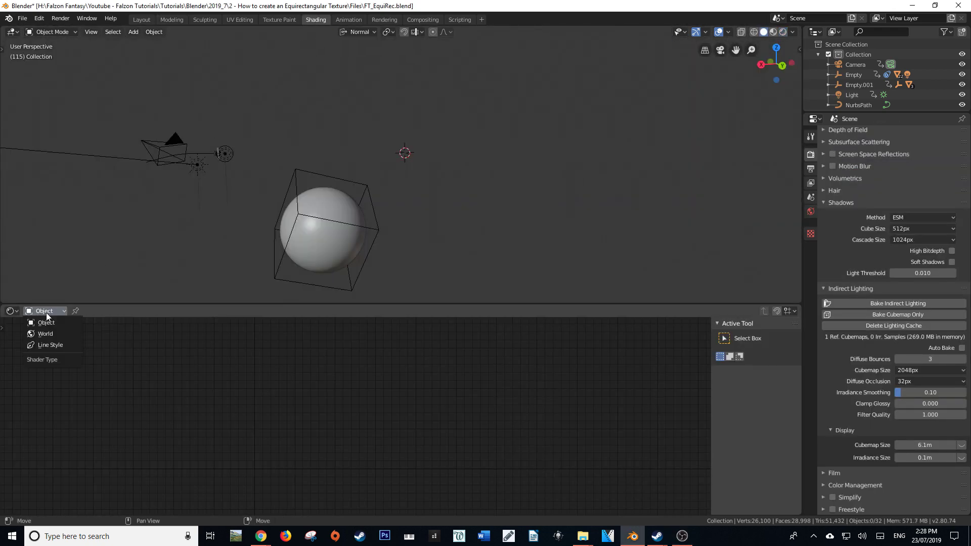
pyautogui.click(47, 335)
pyautogui.moveTo(340, 361); pyautogui.dragTo(418, 363, button='middle')
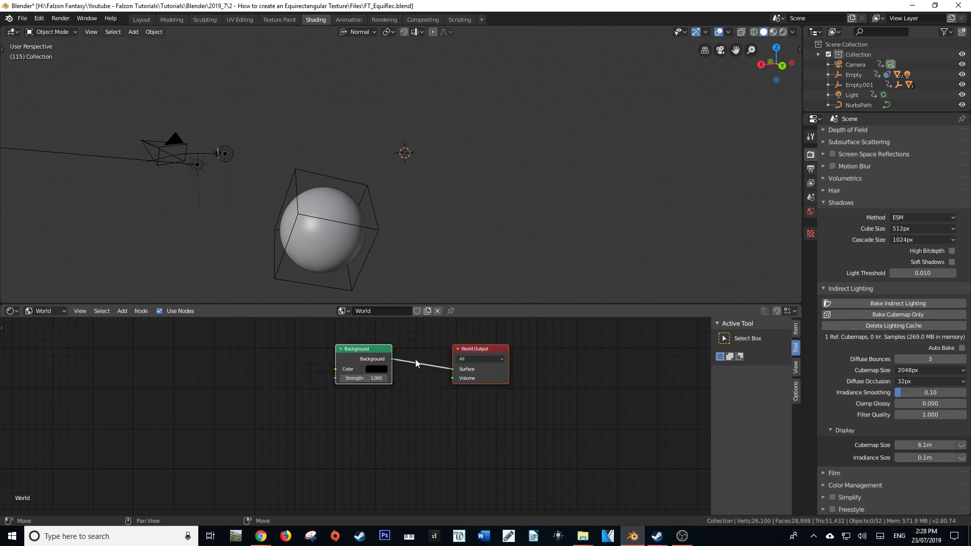
pyautogui.moveTo(369, 349); pyautogui.dragTo(421, 351)
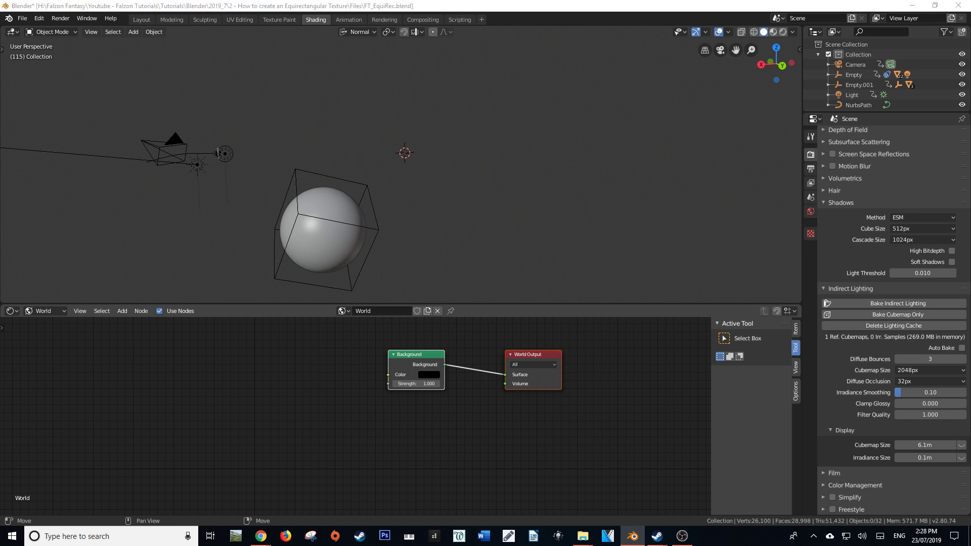
pyautogui.hotkey('alt', 'Tab')
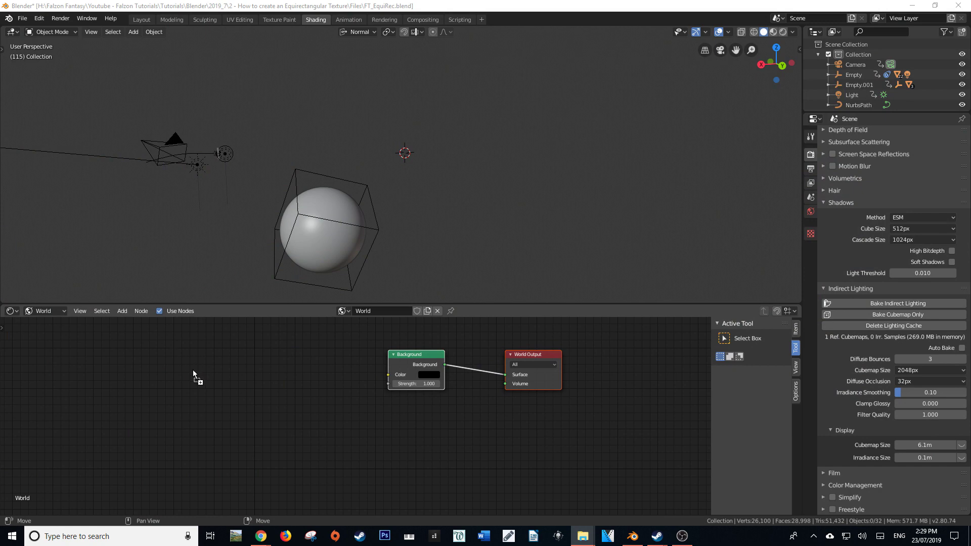
# Add SBP2_SpaceBG_7 StellarGates.png as an image node into Background Color and preview in Rendered shading
pyautogui.moveTo(192, 374); pyautogui.dragTo(193, 376)
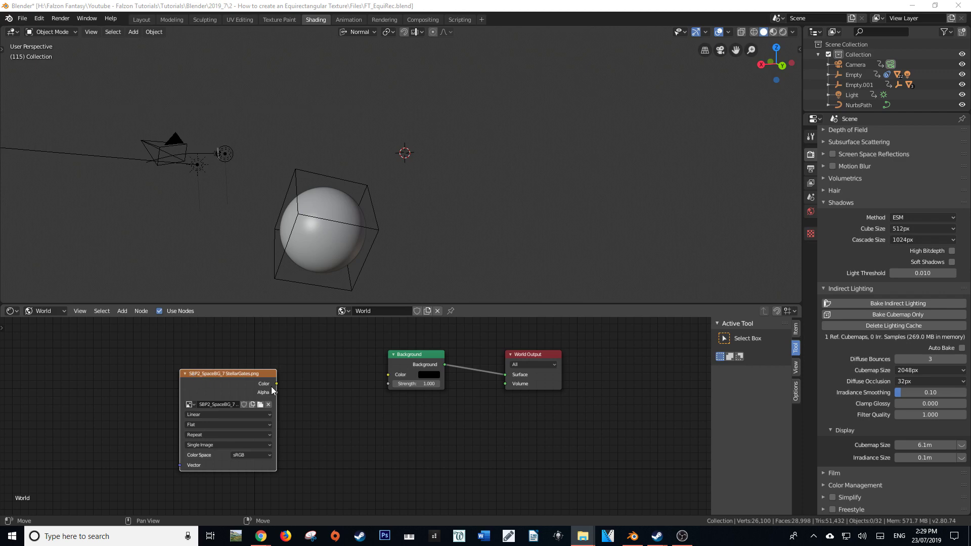
pyautogui.moveTo(276, 383); pyautogui.dragTo(384, 375)
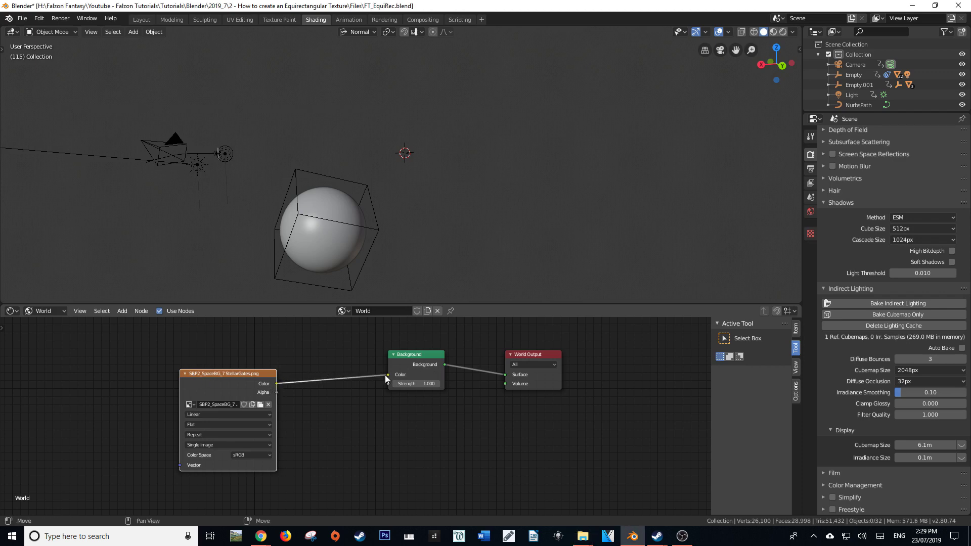
pyautogui.press('shift')
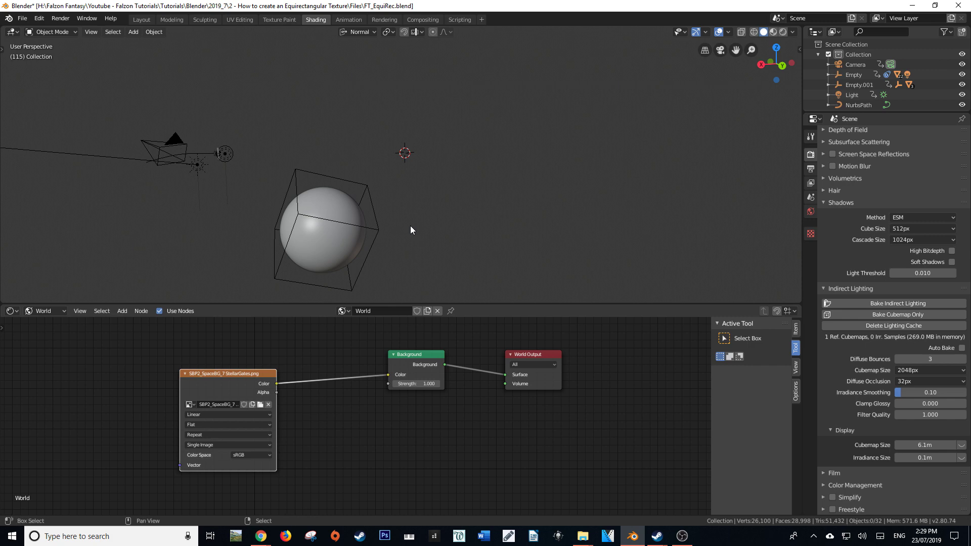
pyautogui.hotkey('shift', 'z')
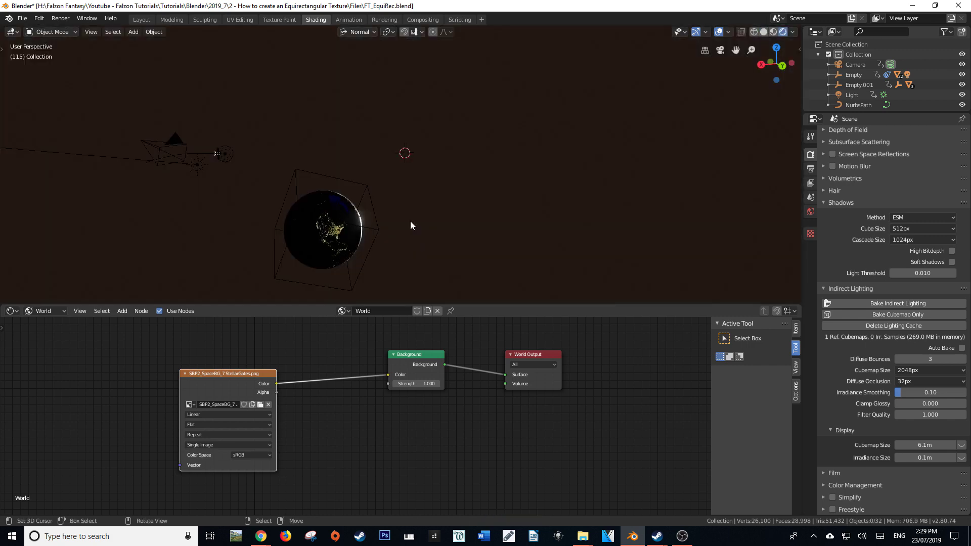
pyautogui.moveTo(410, 226); pyautogui.dragTo(508, 231, button='middle')
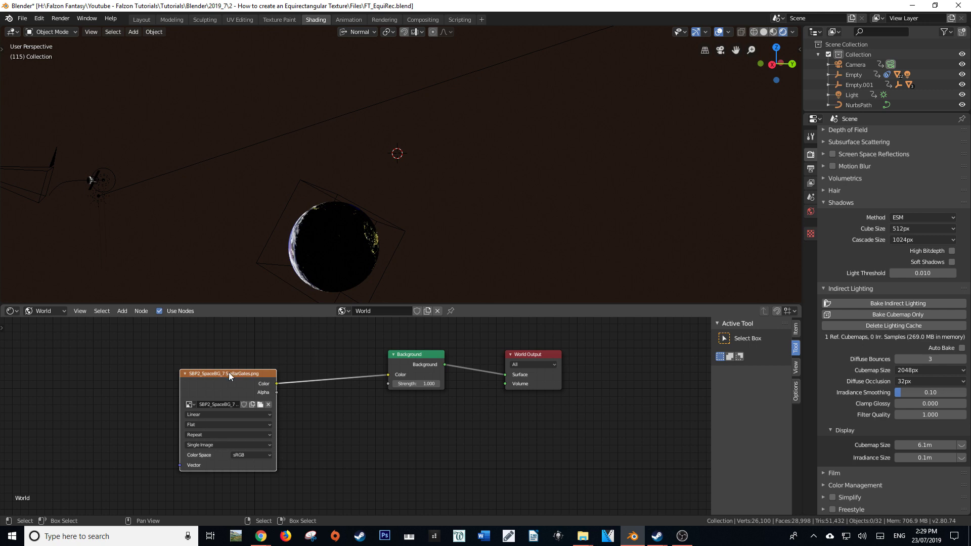
pyautogui.moveTo(228, 373); pyautogui.dragTo(290, 361)
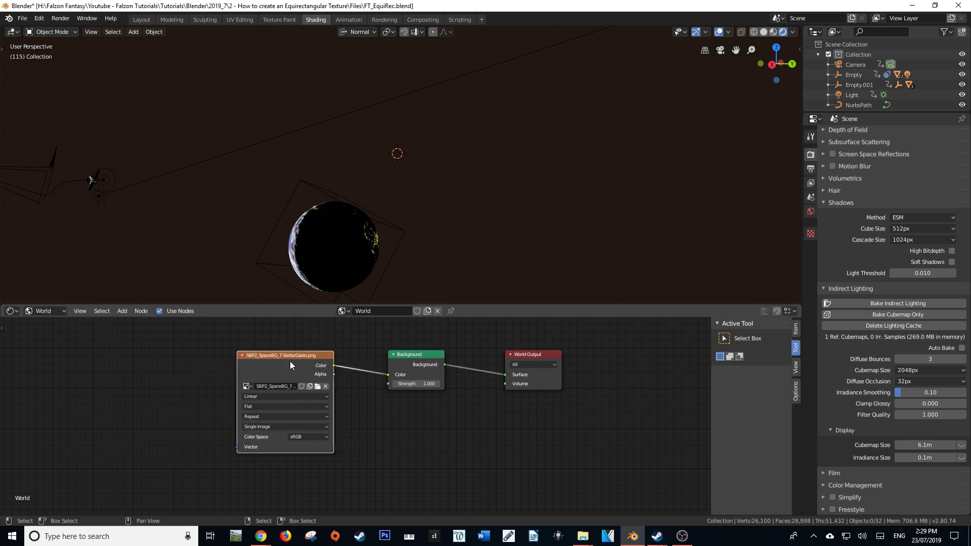
# Add Mapping and Texture Coordinate nodes, linking Generated into the Mapping Vector feeding the image
pyautogui.hotkey('shift', 'a')
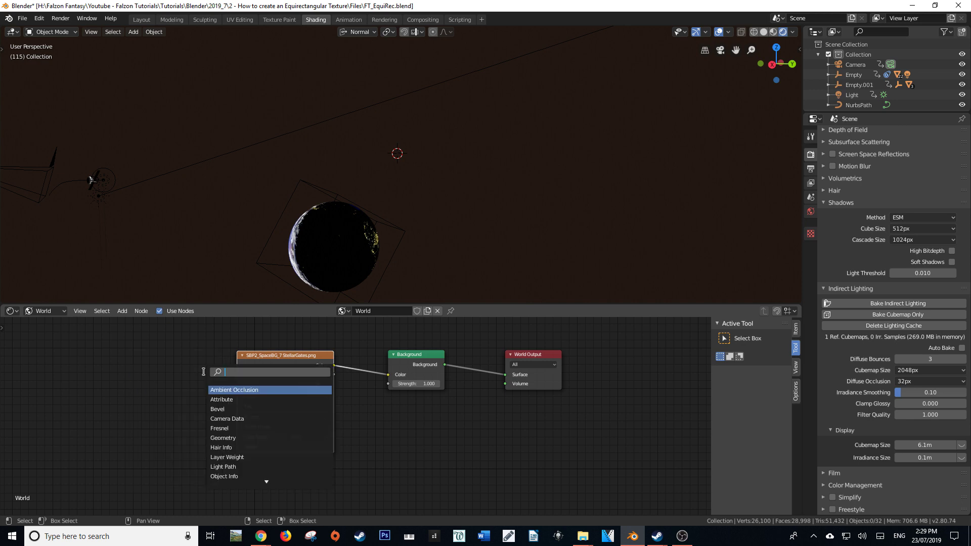
pyautogui.write('mapping')
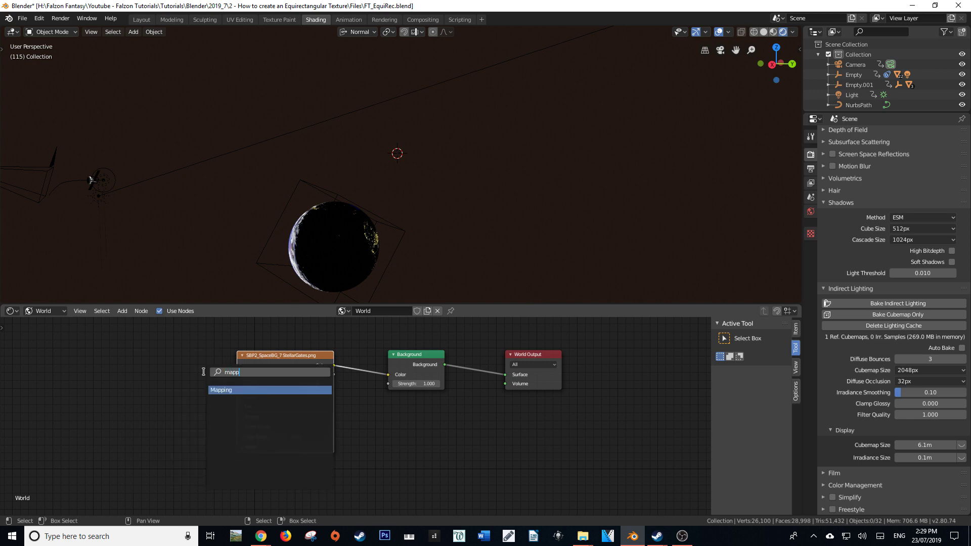
pyautogui.press('Return')
pyautogui.click(202, 372)
pyautogui.hotkey('shift', 'a')
pyautogui.write('t')
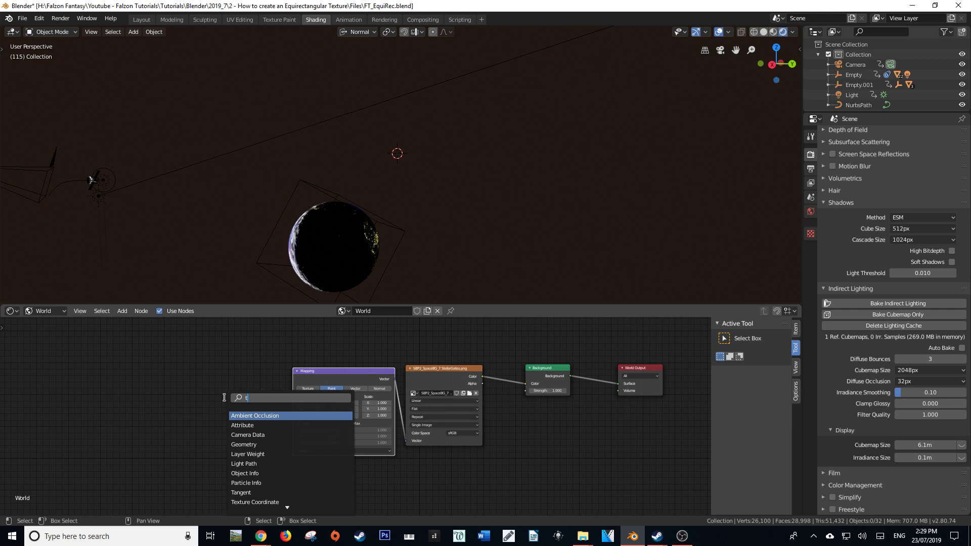
pyautogui.write('exture')
pyautogui.press('Return')
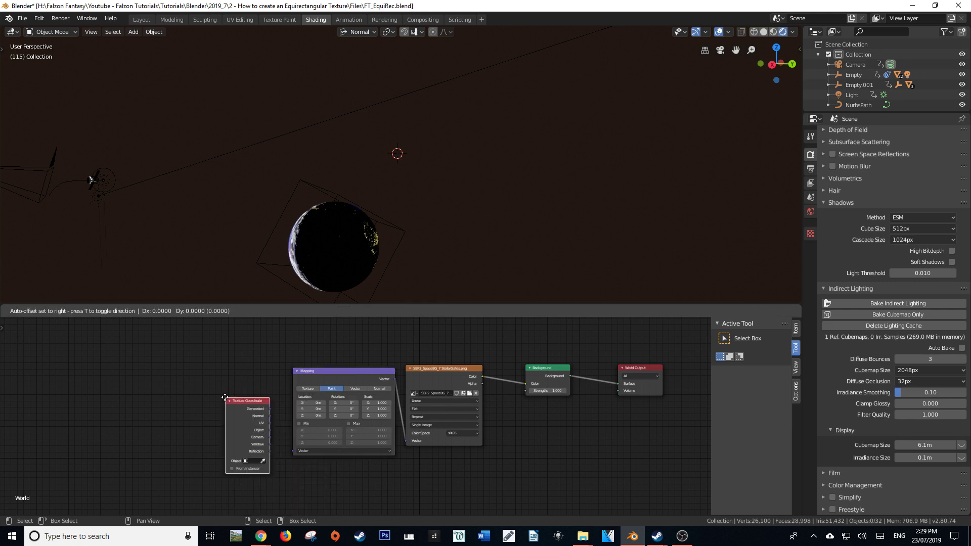
pyautogui.click(225, 398)
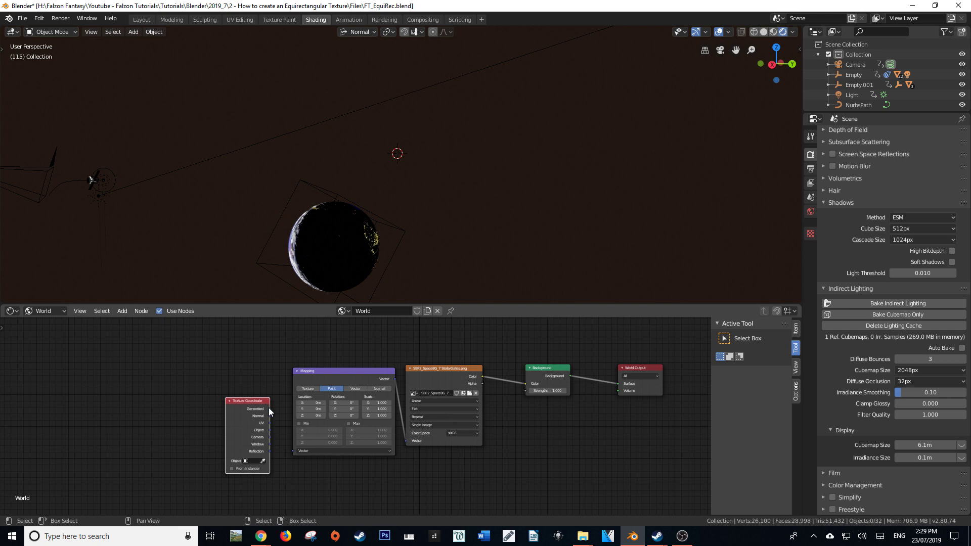
pyautogui.moveTo(269, 409); pyautogui.dragTo(295, 448)
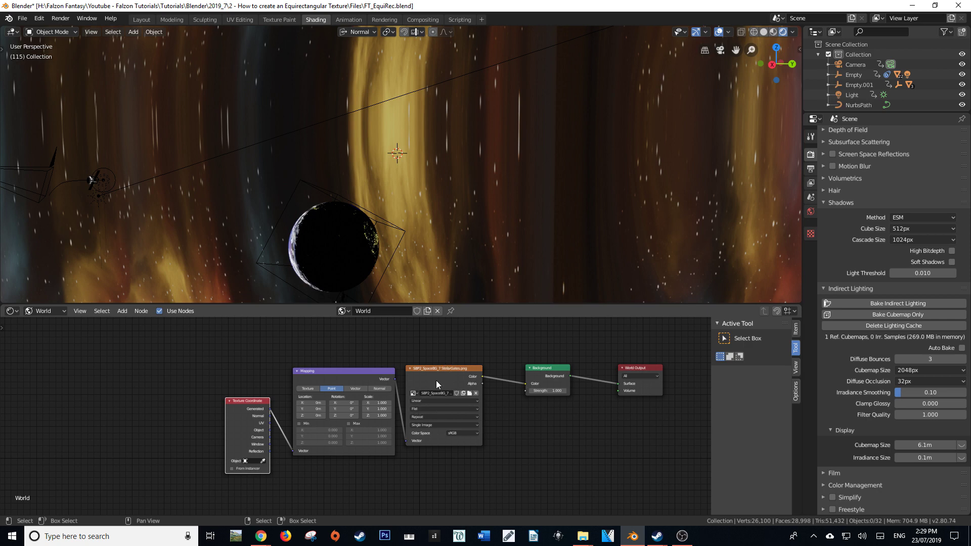
# Set the Image Texture projection to Sphere
pyautogui.click(422, 409)
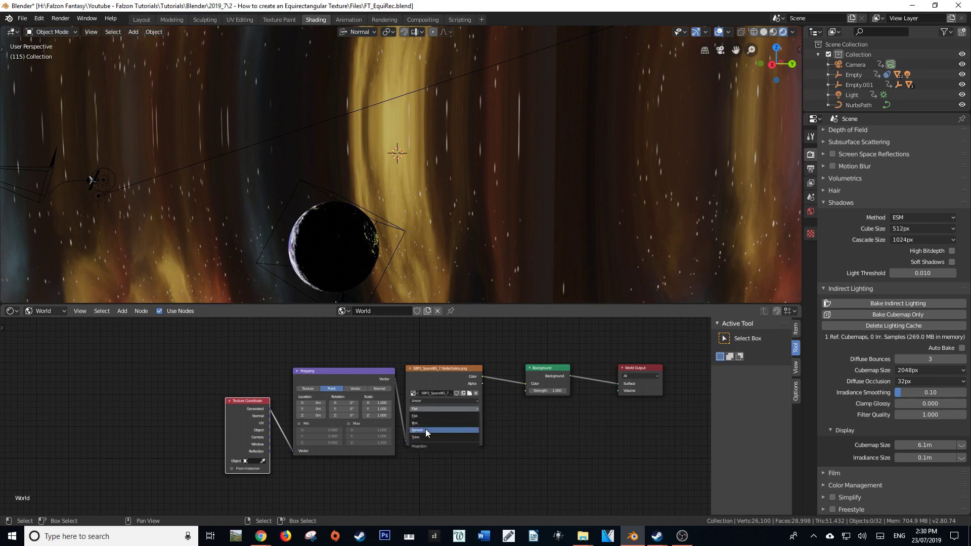
pyautogui.click(426, 428)
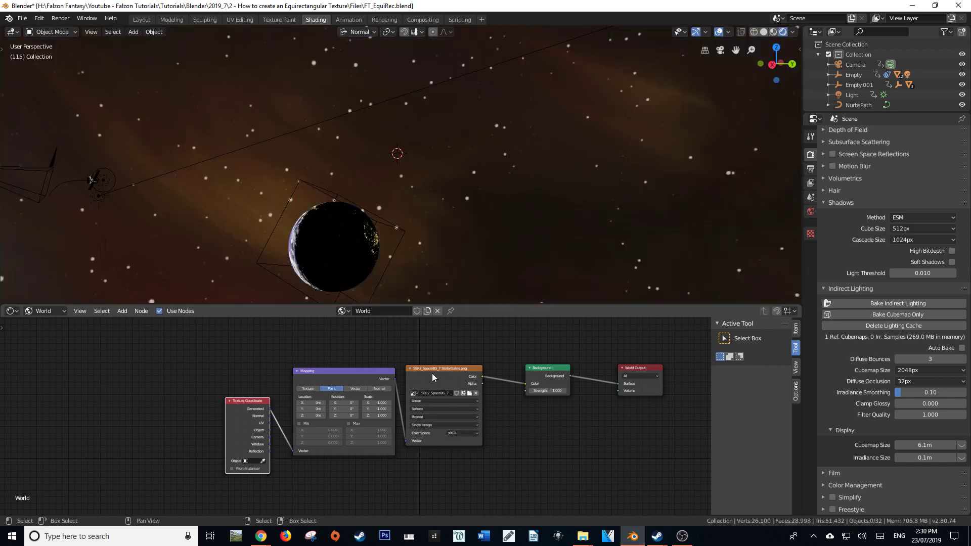
pyautogui.moveTo(445, 376); pyautogui.dragTo(462, 378)
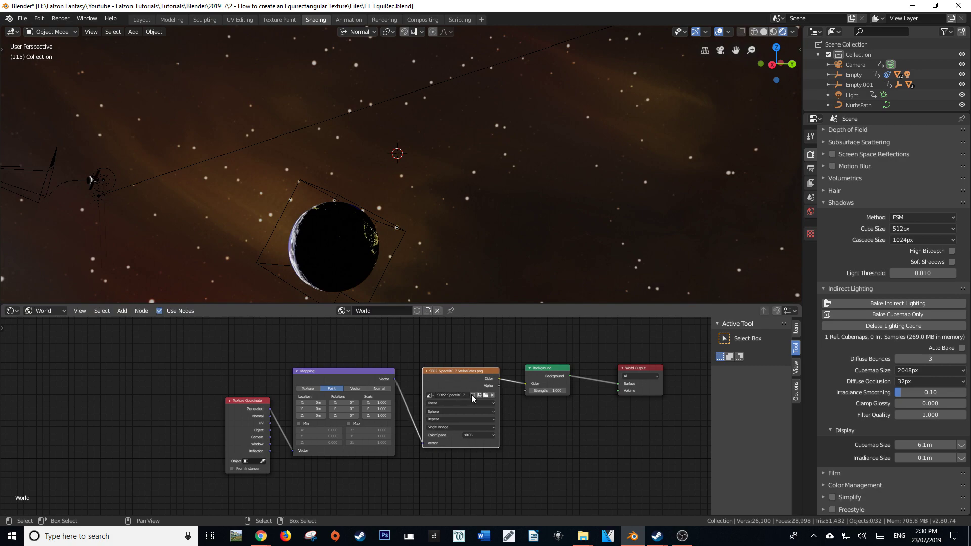
pyautogui.moveTo(493, 273); pyautogui.dragTo(753, 241, button='middle')
# Switch the star Image Texture interpolation to Cubic and orbit around to inspect the backdrop
pyautogui.moveTo(650, 235); pyautogui.dragTo(673, 172, button='middle')
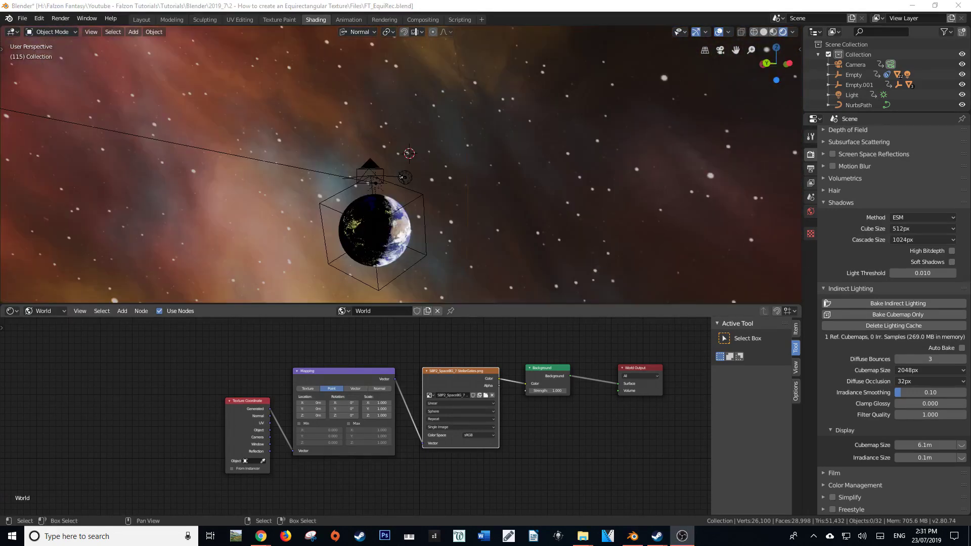
pyautogui.moveTo(451, 284); pyautogui.dragTo(440, 248, button='middle')
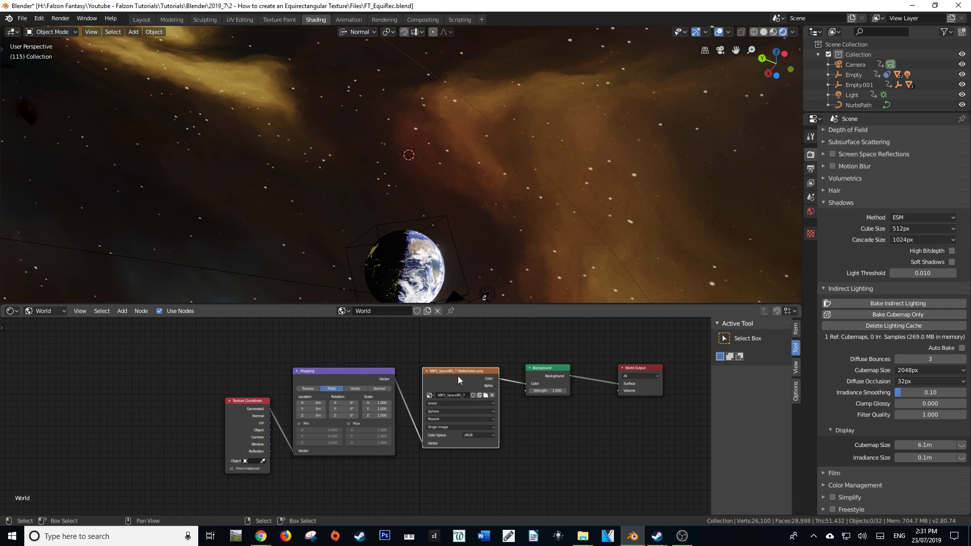
pyautogui.click(433, 404)
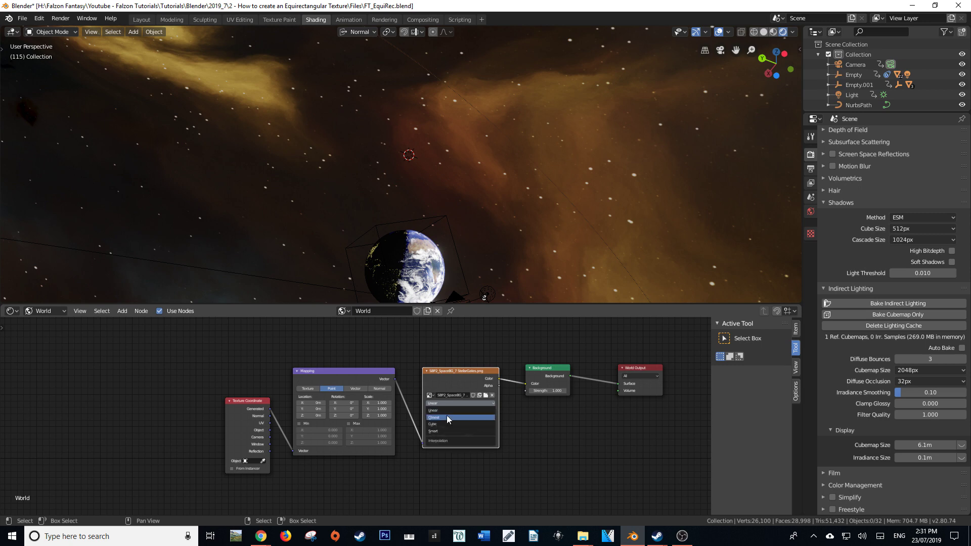
pyautogui.click(445, 422)
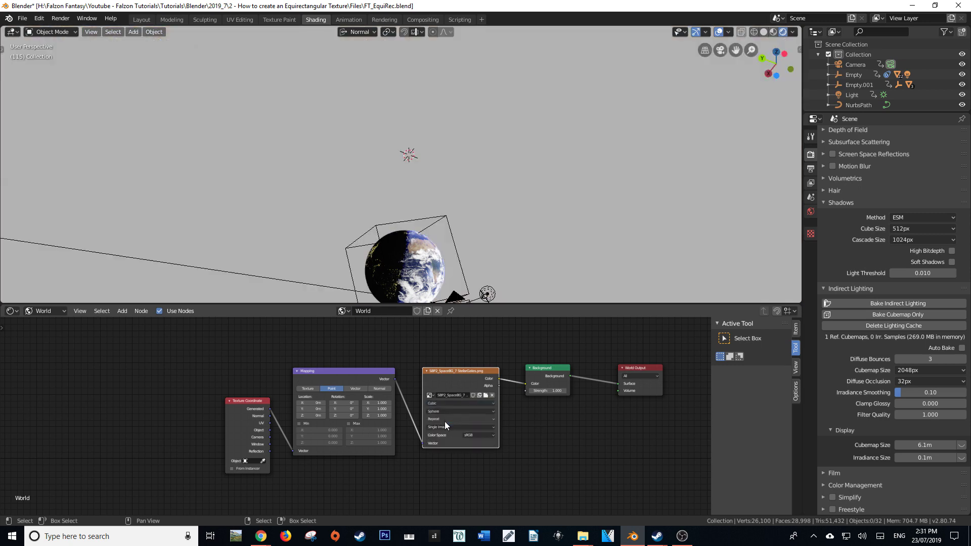
pyautogui.moveTo(456, 239); pyautogui.dragTo(495, 267, button='middle')
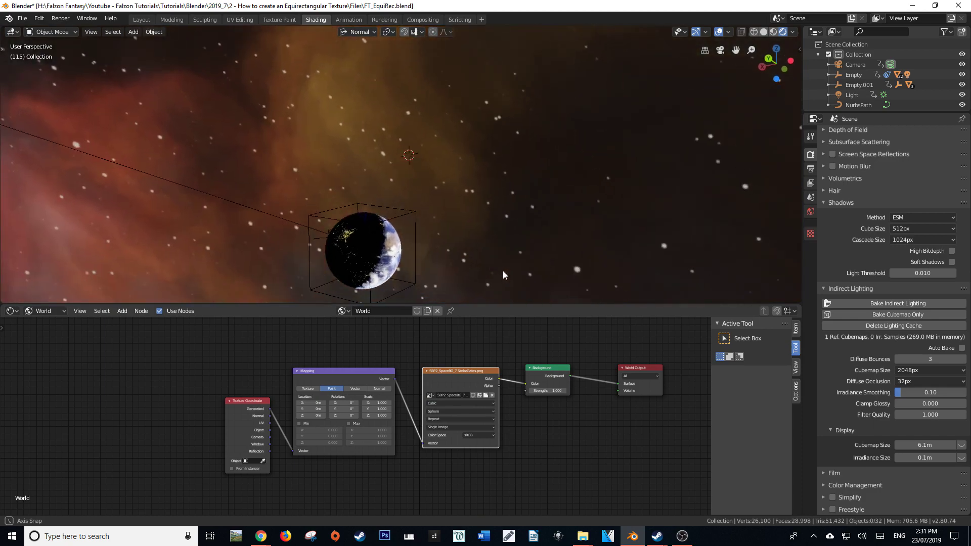
pyautogui.moveTo(305, 99); pyautogui.dragTo(390, 167, button='middle')
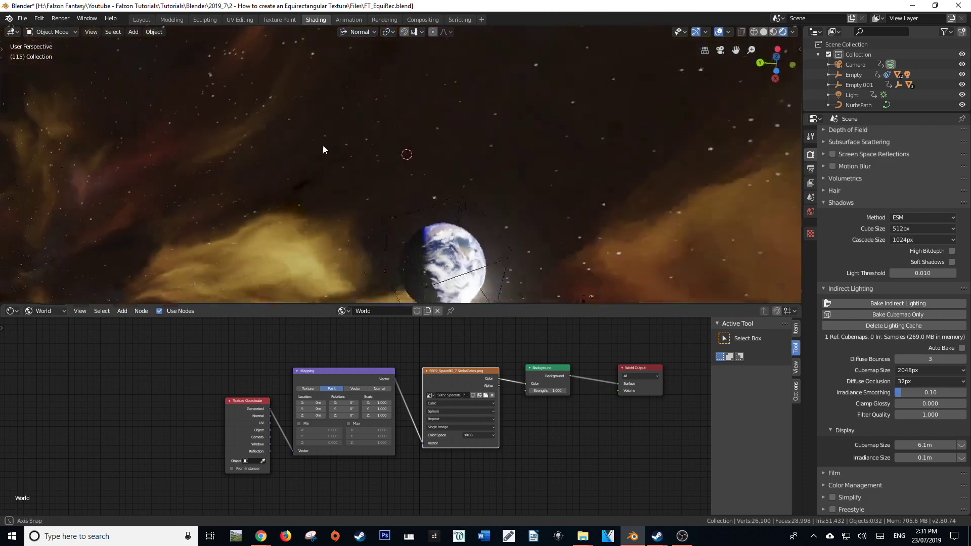
pyautogui.moveTo(322, 144); pyautogui.dragTo(405, 190, button='middle')
pyautogui.moveTo(430, 256); pyautogui.dragTo(283, 245, button='middle')
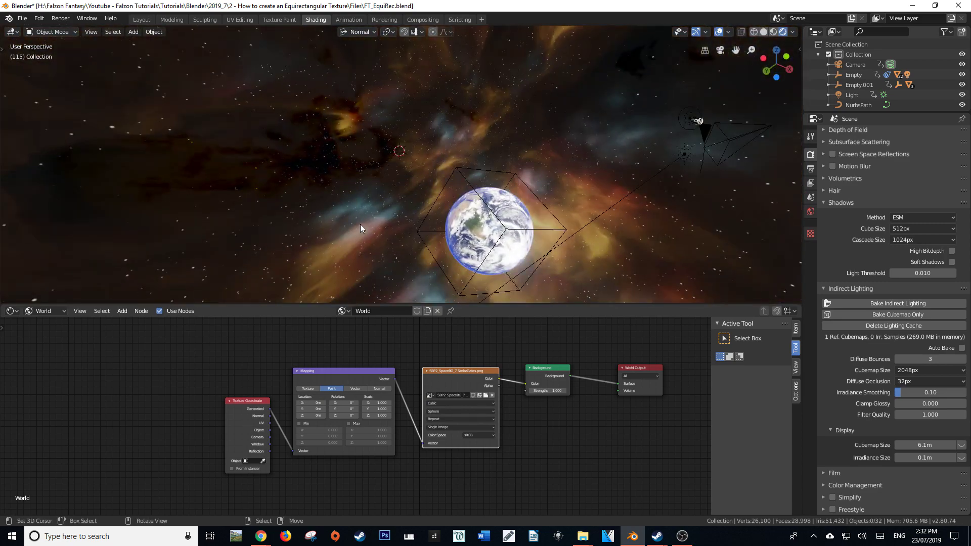
pyautogui.moveTo(360, 225); pyautogui.dragTo(401, 217, button='middle')
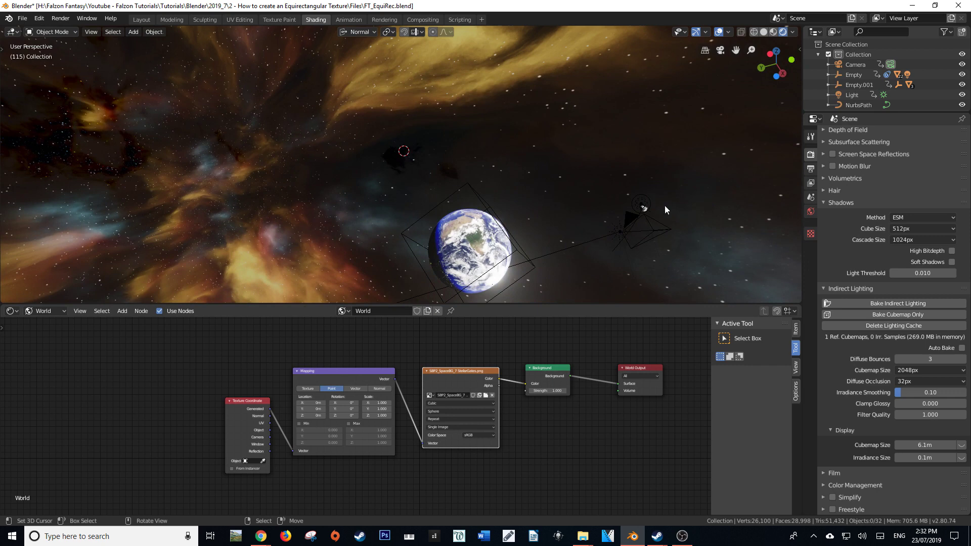
pyautogui.moveTo(494, 205); pyautogui.dragTo(544, 248, button='middle')
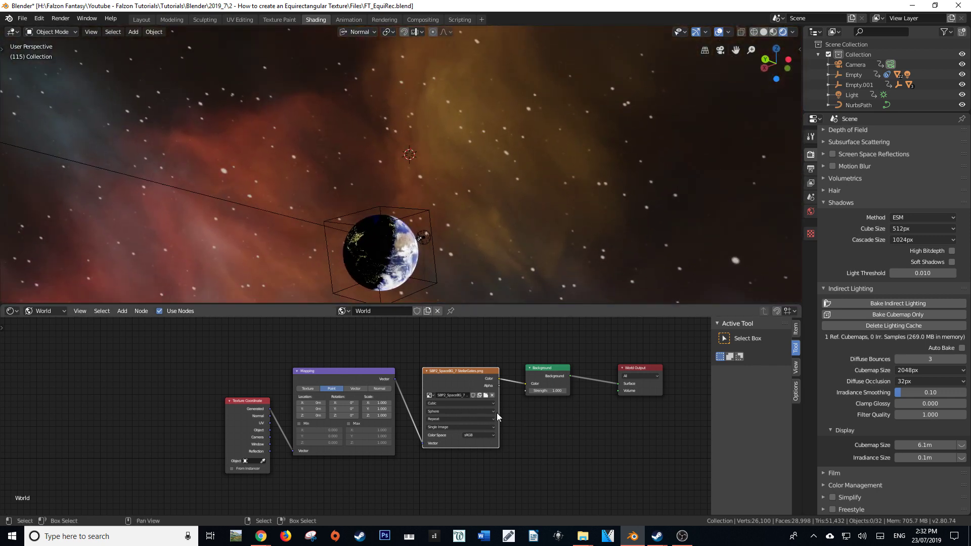
# Rotate the star background around X by giving the Mapping node a negative X rotation
pyautogui.moveTo(249, 408); pyautogui.dragTo(241, 387)
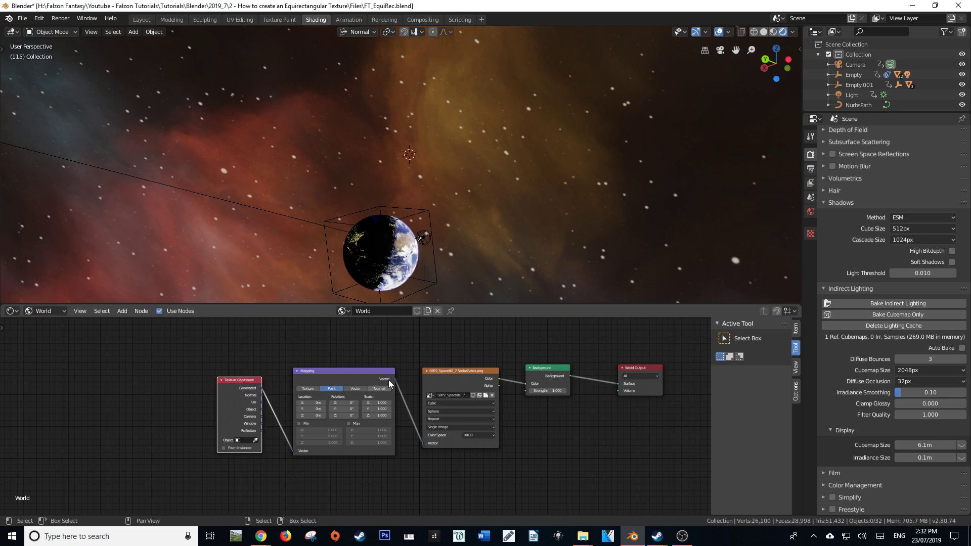
pyautogui.click(345, 379)
pyautogui.moveTo(338, 403); pyautogui.dragTo(364, 403)
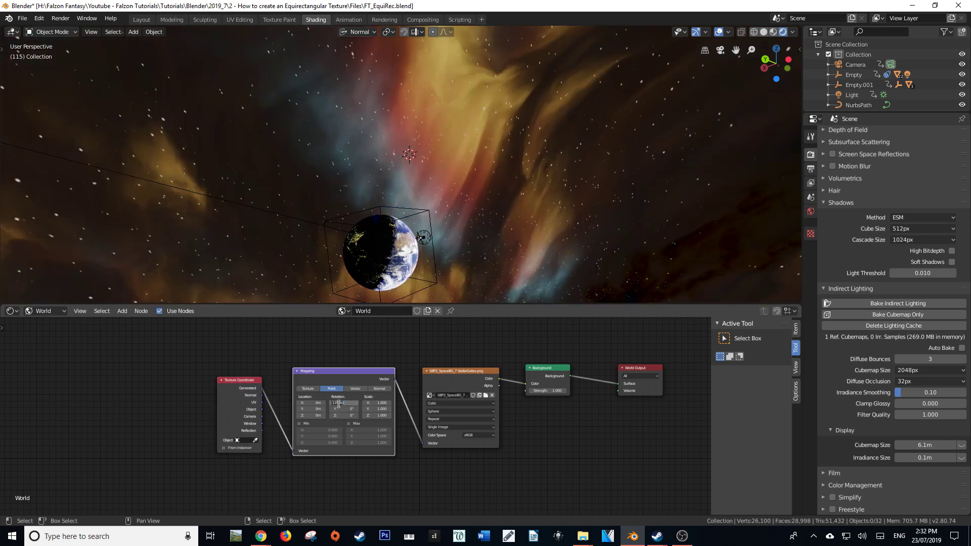
pyautogui.write('-')
pyautogui.press('Return')
# Through the camera view, fine-tune the background rotation and raise Background Strength to 3.200
pyautogui.press('KP_0')
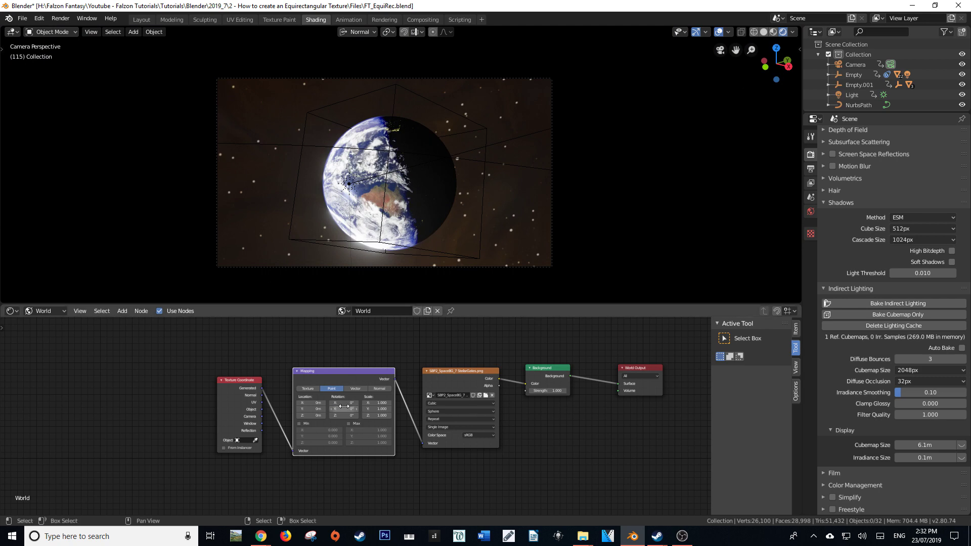
pyautogui.moveTo(347, 402); pyautogui.dragTo(309, 410)
pyautogui.scroll(4, 488, 207)
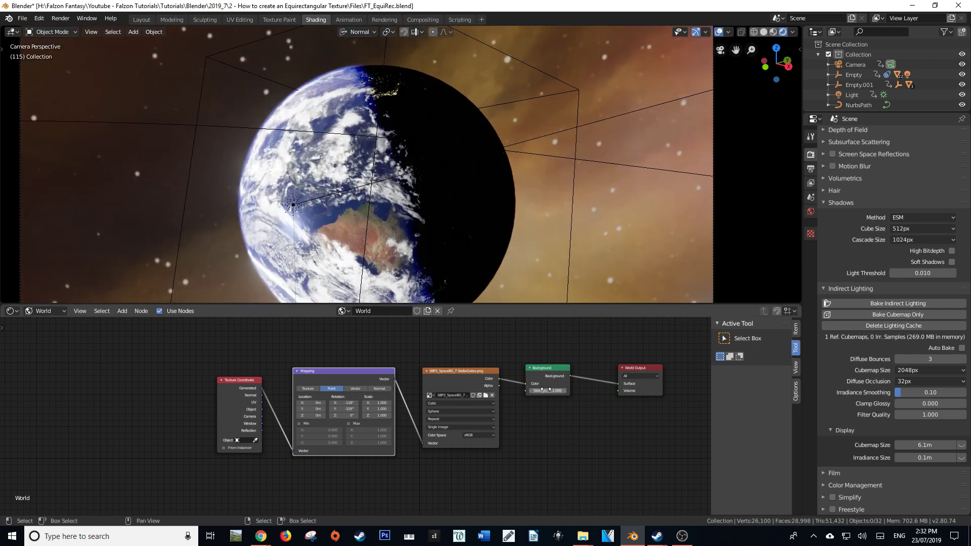
pyautogui.moveTo(545, 389); pyautogui.dragTo(632, 374)
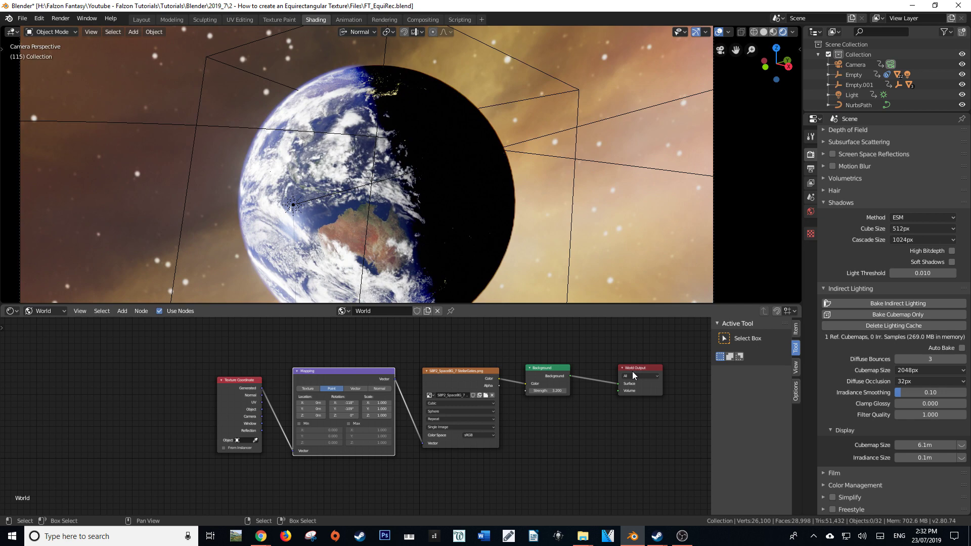
# Insert a Bright/Contrast node on the link between the star image and Background
pyautogui.hotkey('shift', 'a')
pyautogui.moveTo(541, 410); pyautogui.dragTo(444, 395, button='middle')
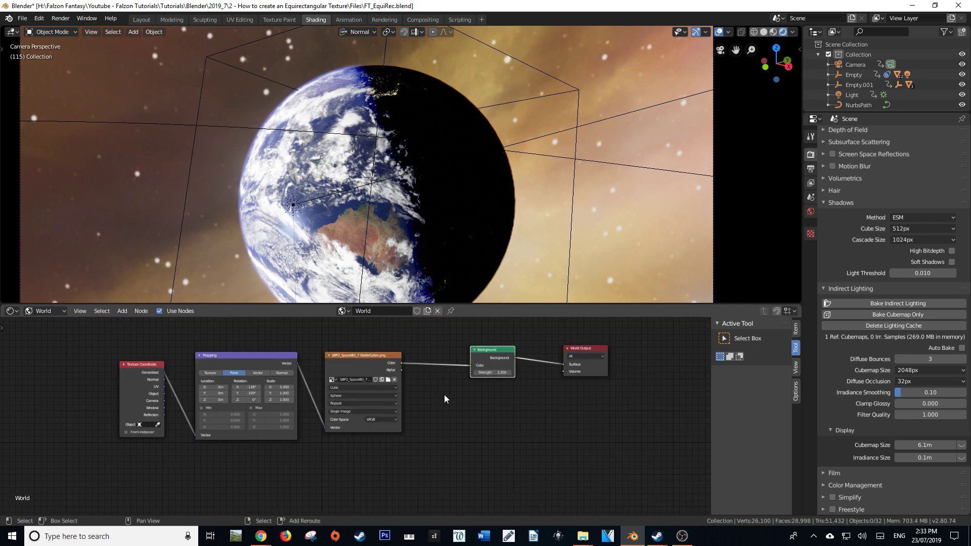
pyautogui.hotkey('shift', 'a')
pyautogui.click(444, 395)
pyautogui.write('bright')
pyautogui.press('Return')
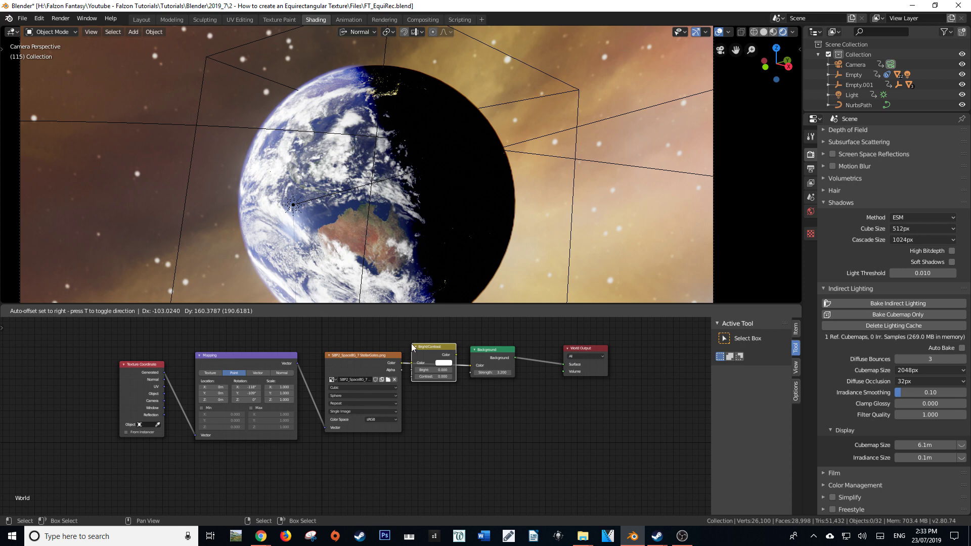
pyautogui.click(412, 344)
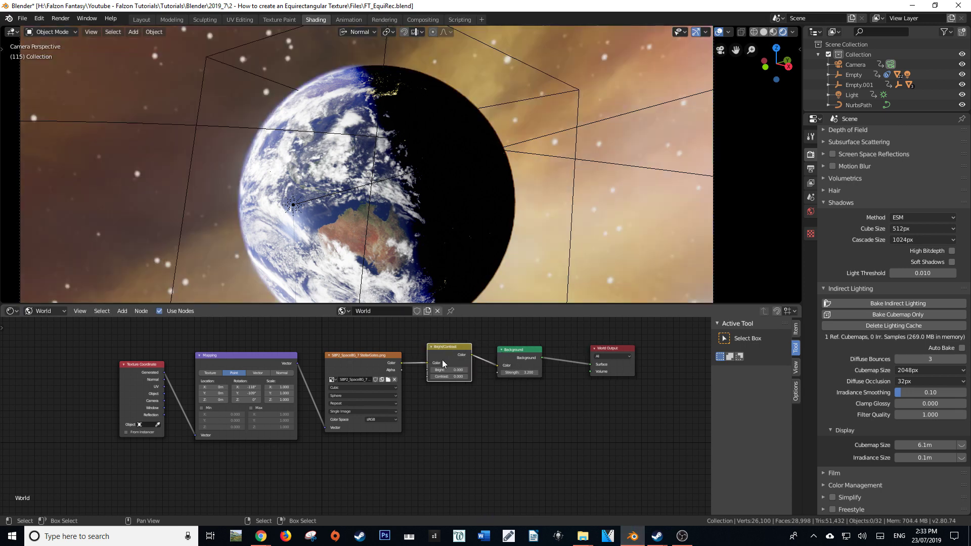
# Nudge the Bright/Contrast brightness slightly and raise Contrast to 0.010
pyautogui.moveTo(441, 370)
pyautogui.mouseDown()
pyautogui.moveTo(476, 370)
pyautogui.moveTo(414, 369)
pyautogui.moveTo(447, 369)
pyautogui.moveTo(437, 370)
pyautogui.mouseUp()
pyautogui.scroll(-6, 434, 237)
pyautogui.scroll(5, 434, 237)
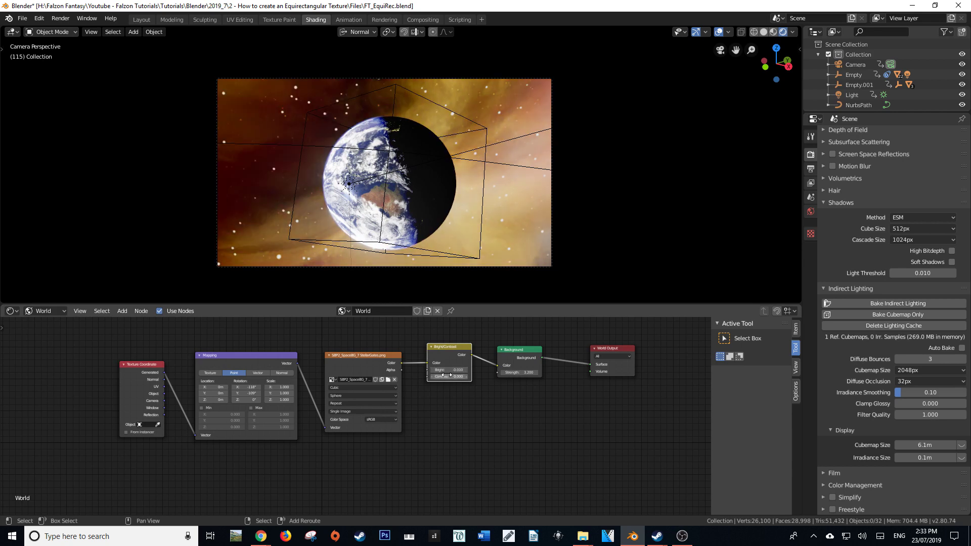
pyautogui.moveTo(447, 375); pyautogui.dragTo(449, 369)
pyautogui.scroll(5, 415, 226)
pyautogui.scroll(-4, 416, 225)
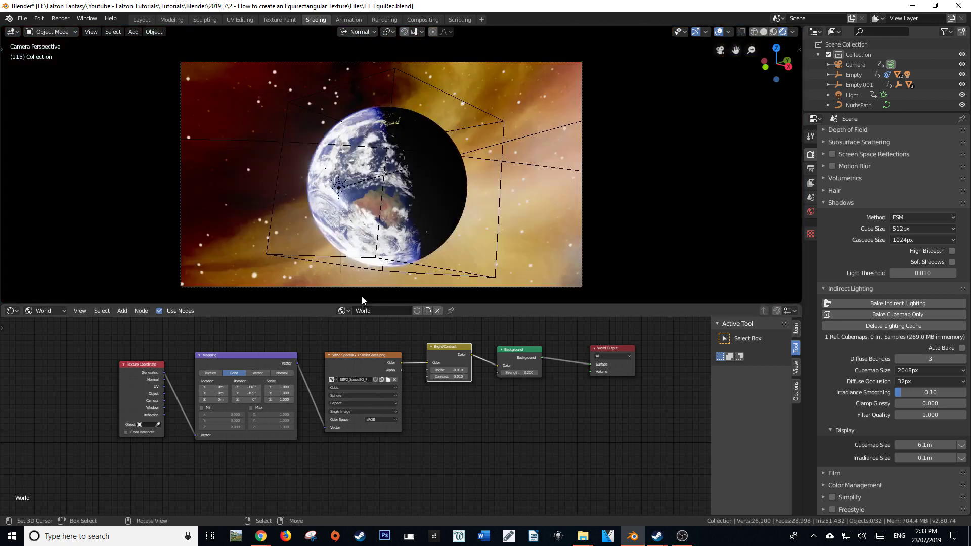
pyautogui.moveTo(362, 296); pyautogui.dragTo(638, 345, button='middle')
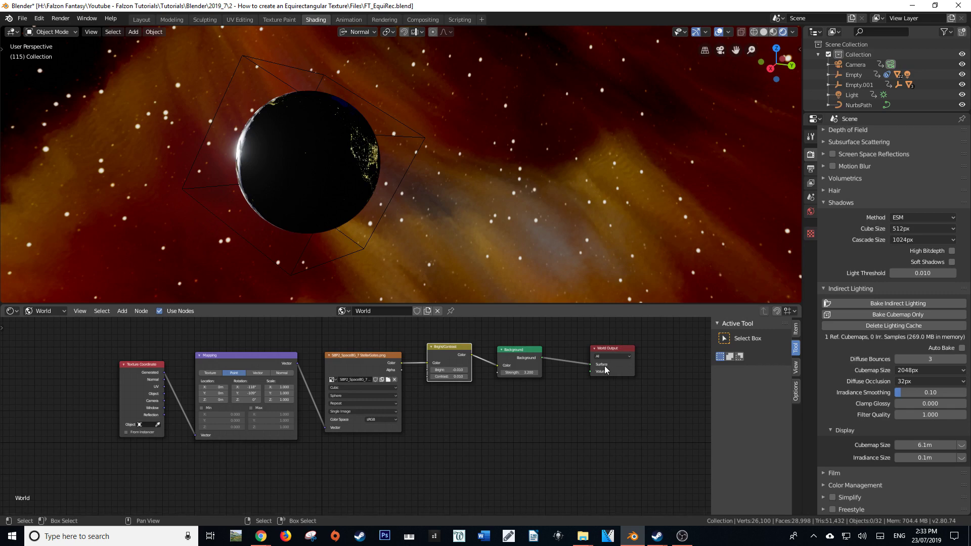
pyautogui.moveTo(542, 296); pyautogui.dragTo(494, 254, button='middle')
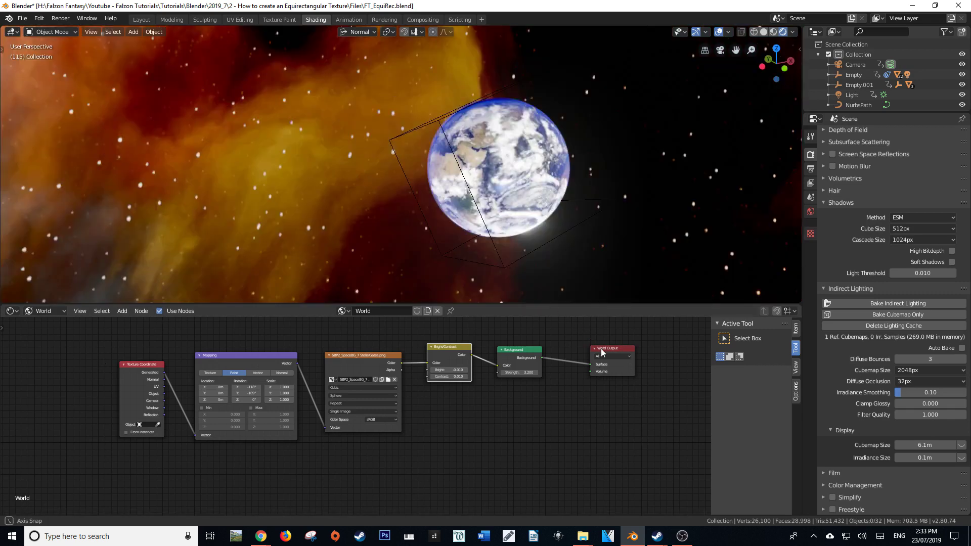
pyautogui.moveTo(602, 349); pyautogui.dragTo(604, 71, button='middle')
pyautogui.moveTo(625, 188); pyautogui.dragTo(510, 157, button='middle')
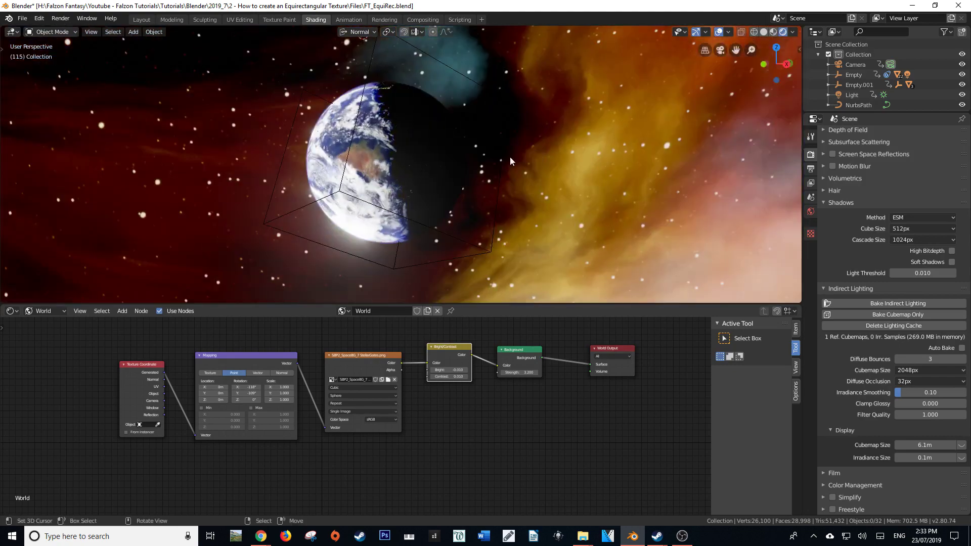
pyautogui.moveTo(348, 137); pyautogui.dragTo(391, 208, button='middle')
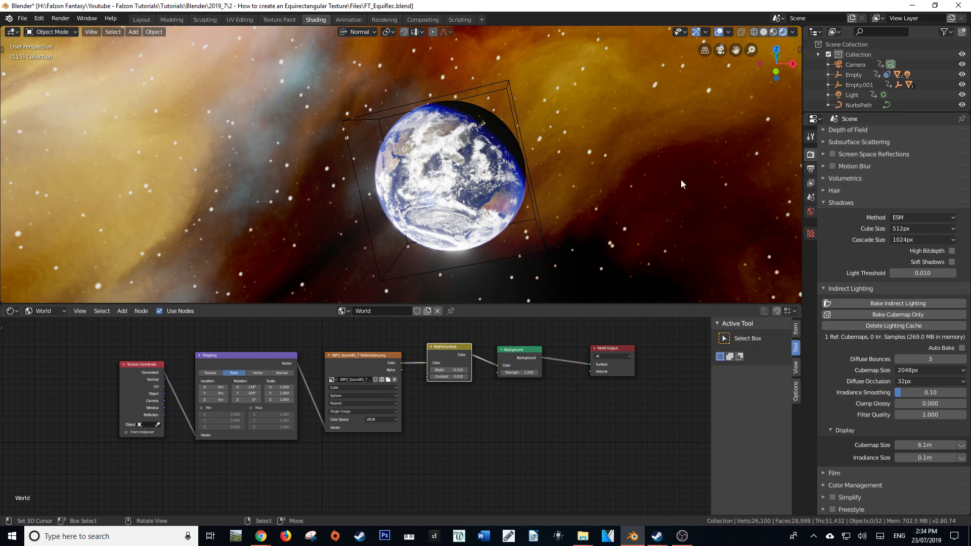
pyautogui.moveTo(680, 179)
pyautogui.mouseDown(button='middle')
pyautogui.moveTo(451, 178)
pyautogui.moveTo(539, 199)
pyautogui.moveTo(516, 195)
pyautogui.moveTo(636, 194)
pyautogui.moveTo(698, 180)
pyautogui.mouseUp(button='middle')
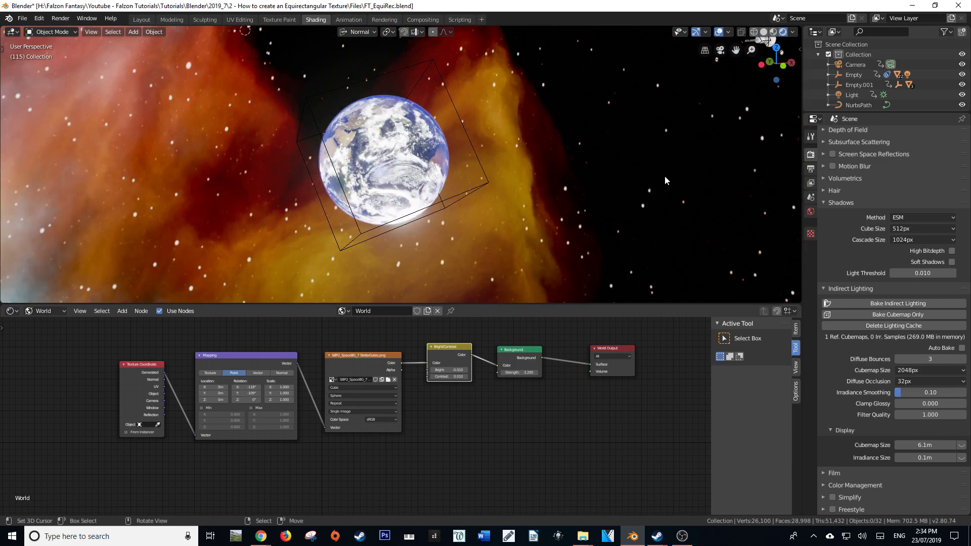
# Set the Render Engine to Cycles and orbit to check the path-traced starfield
pyautogui.scroll(5, 910, 152)
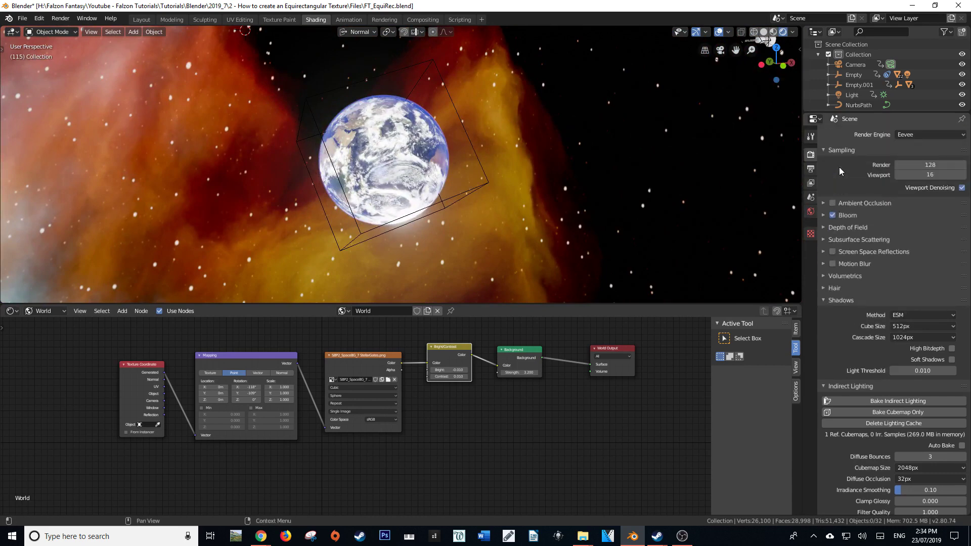
pyautogui.click(915, 135)
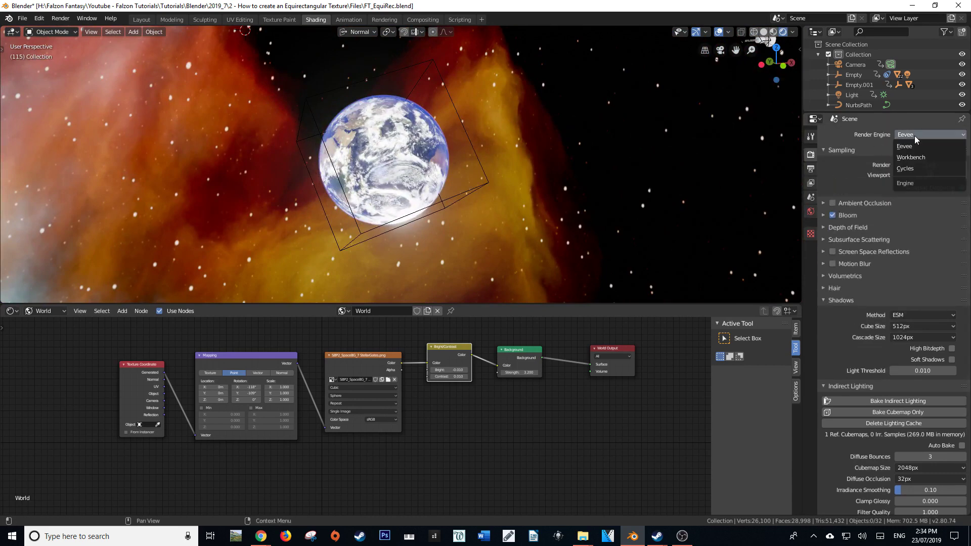
pyautogui.click(910, 167)
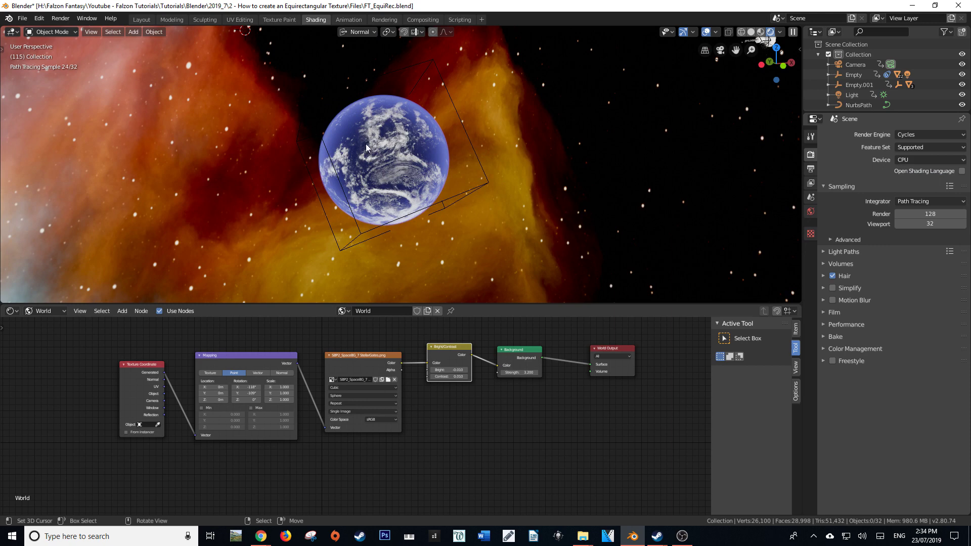
pyautogui.moveTo(366, 148); pyautogui.dragTo(484, 140, button='middle')
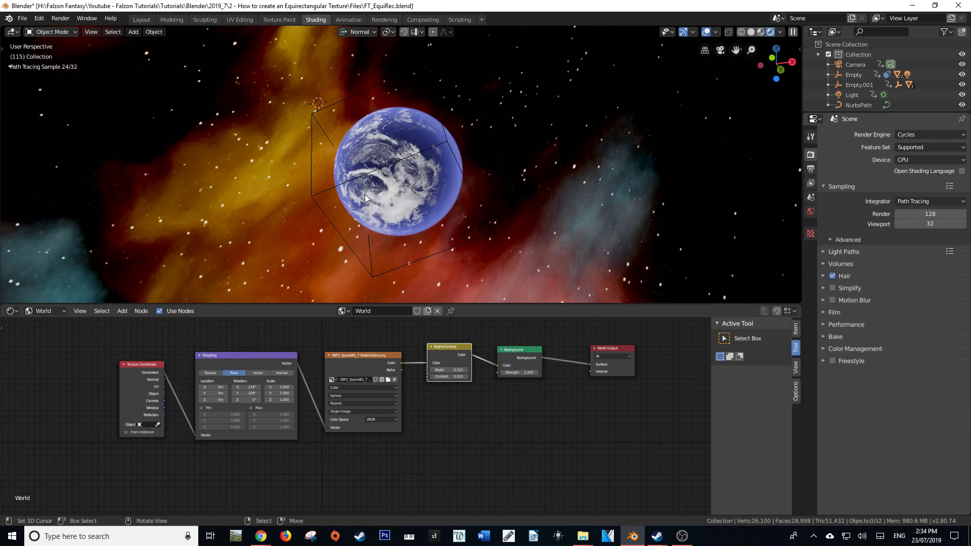
pyautogui.moveTo(365, 194); pyautogui.dragTo(424, 217, button='middle')
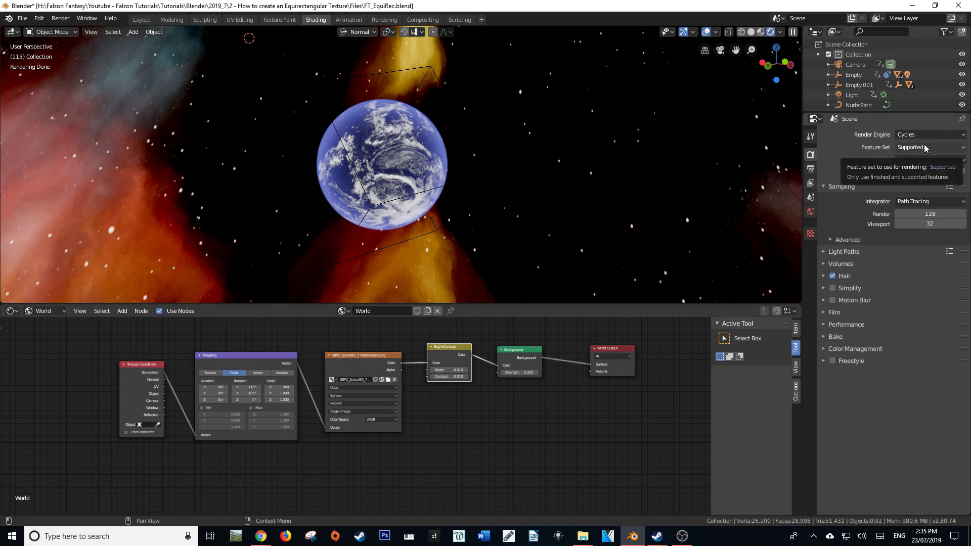
# Select the camera and set its Lens Type to Panoramic with Equirectangular panorama type
pyautogui.moveTo(748, 139); pyautogui.dragTo(454, 141, button='middle')
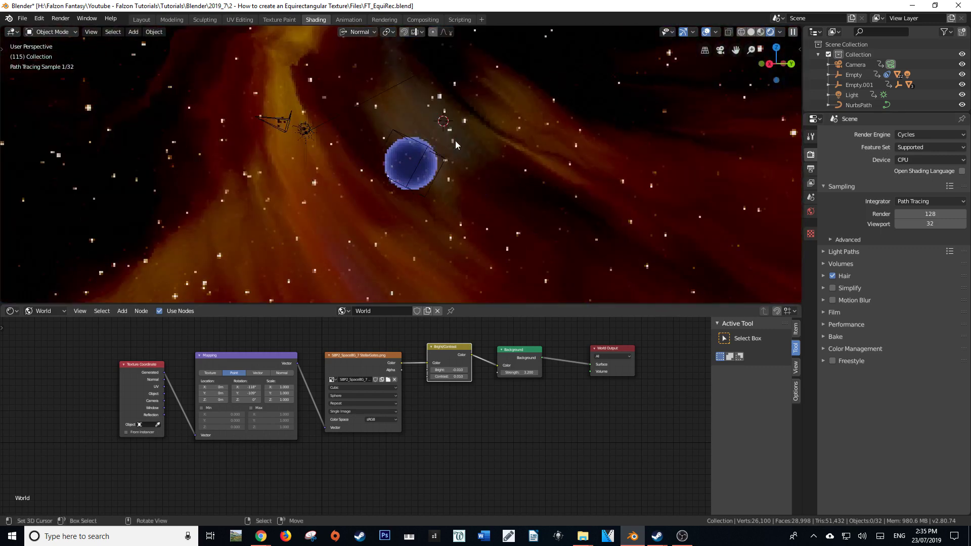
pyautogui.click(311, 115)
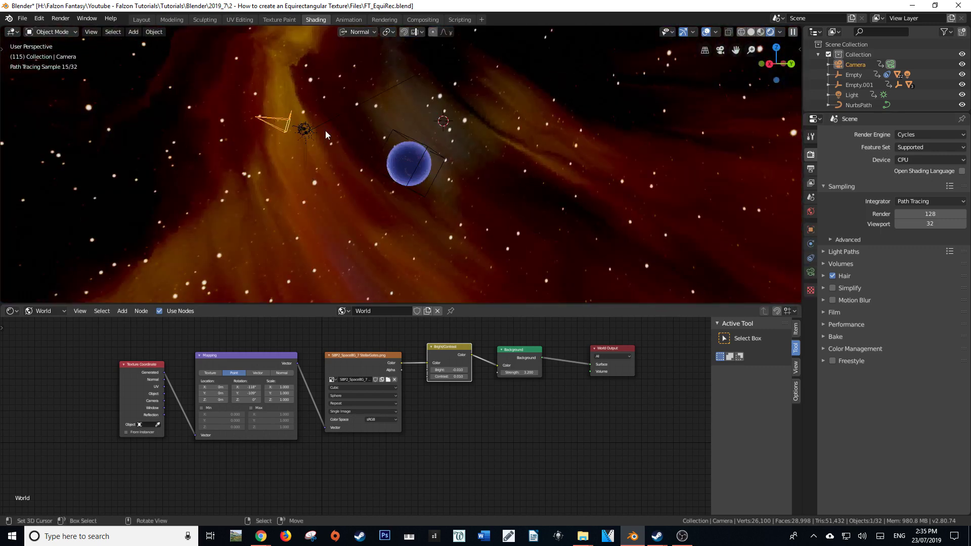
pyautogui.click(811, 272)
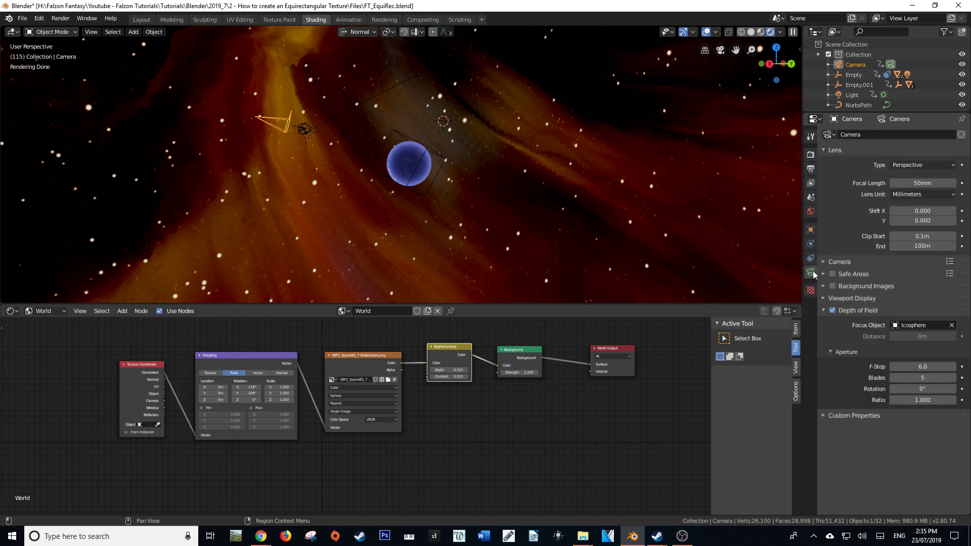
pyautogui.click(904, 165)
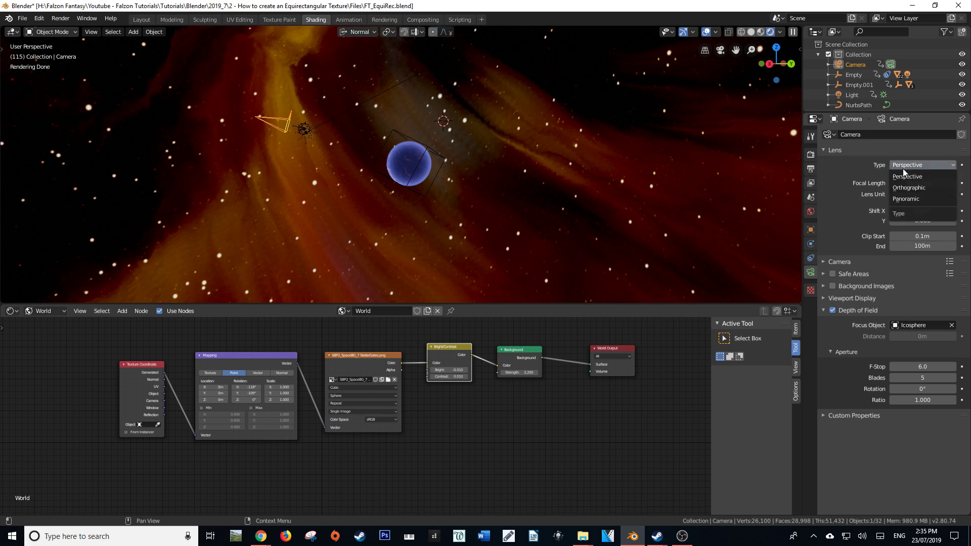
pyautogui.click(911, 198)
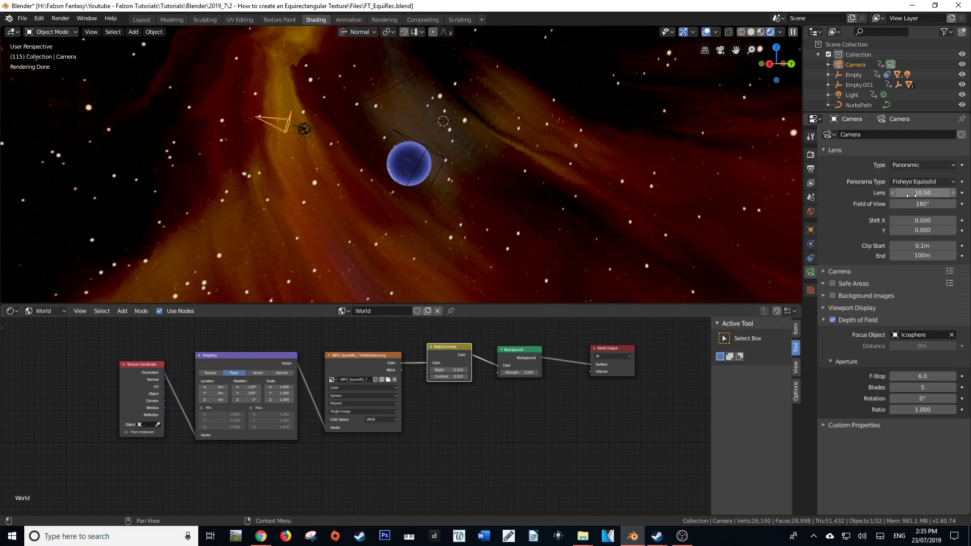
pyautogui.click(933, 182)
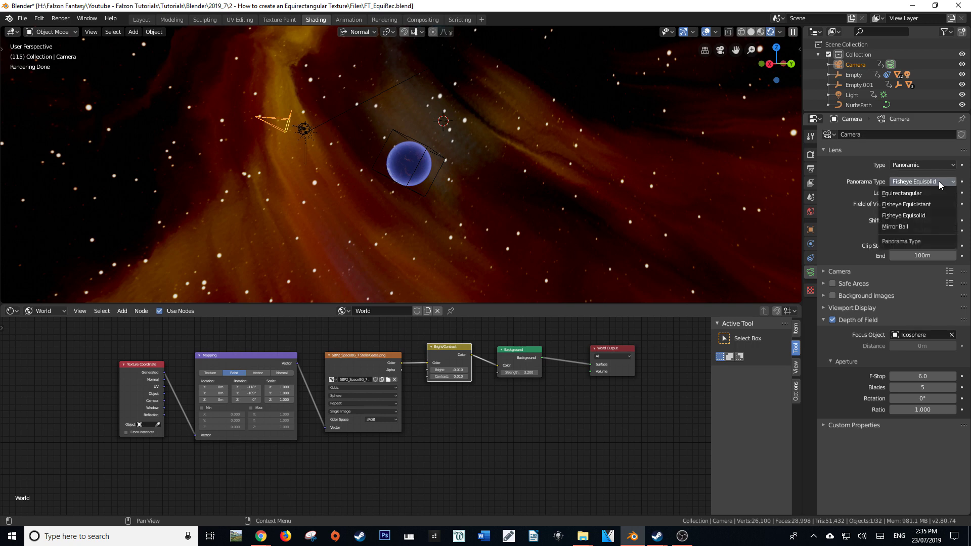
pyautogui.click(908, 194)
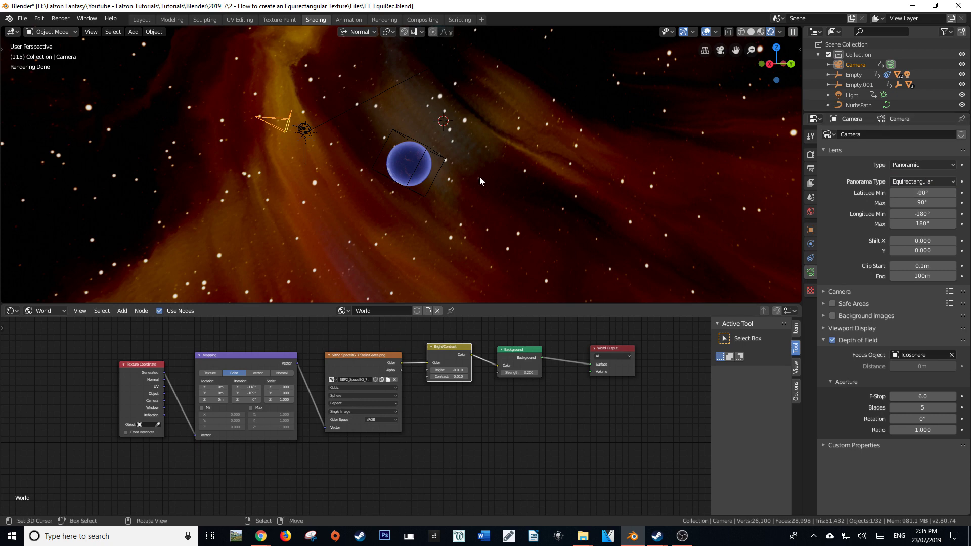
# Look through the panoramic camera and walk-fly it toward Earth so the planet appears larger
pyautogui.press('KP_0')
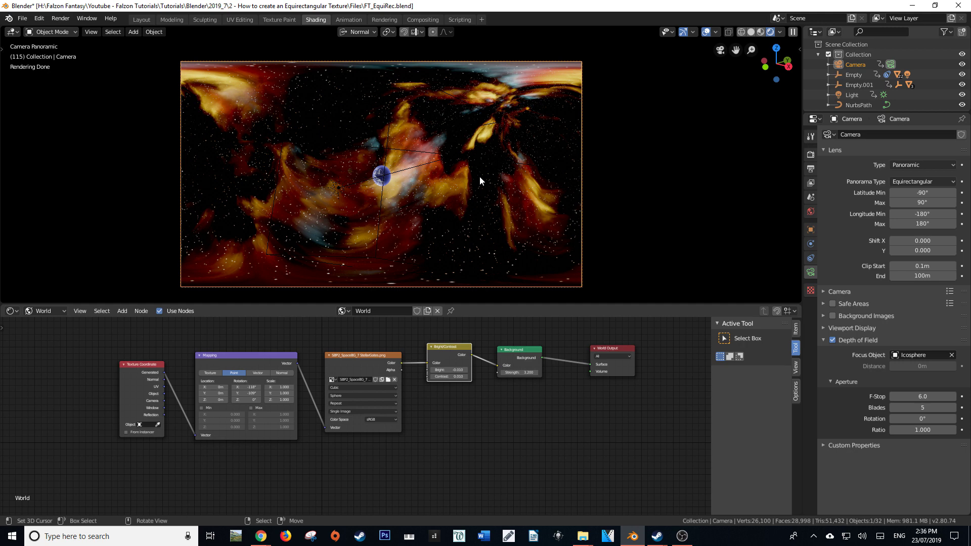
pyautogui.hotkey('shift', '`')
pyautogui.press('w')
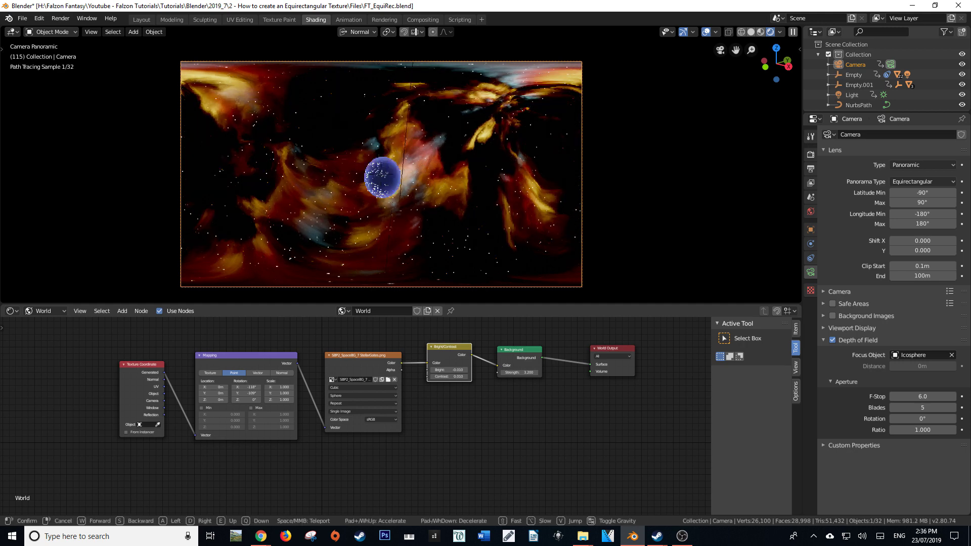
pyautogui.press('w')
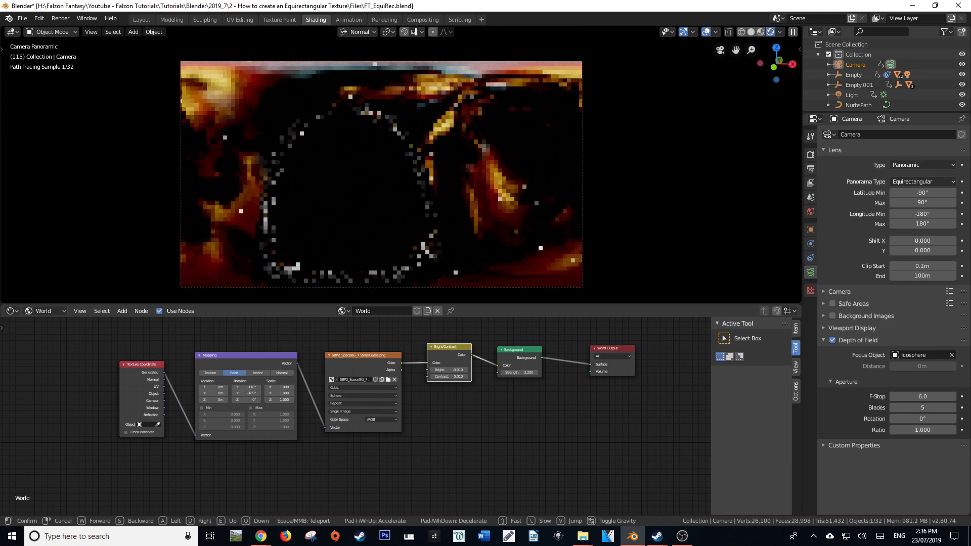
pyautogui.click(445, 203)
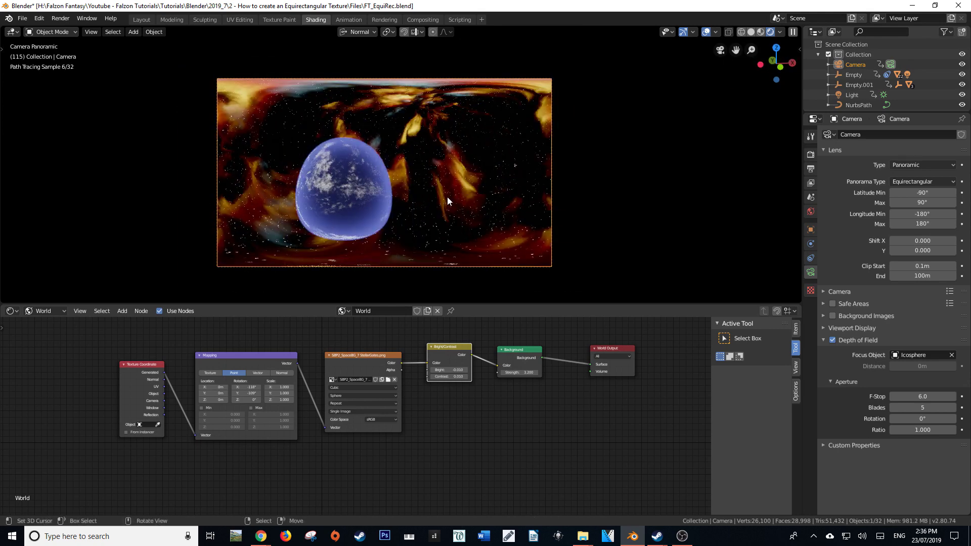
pyautogui.moveTo(429, 207)
pyautogui.mouseDown(button='middle')
pyautogui.moveTo(442, 194)
pyautogui.moveTo(434, 203)
pyautogui.mouseUp(button='middle')
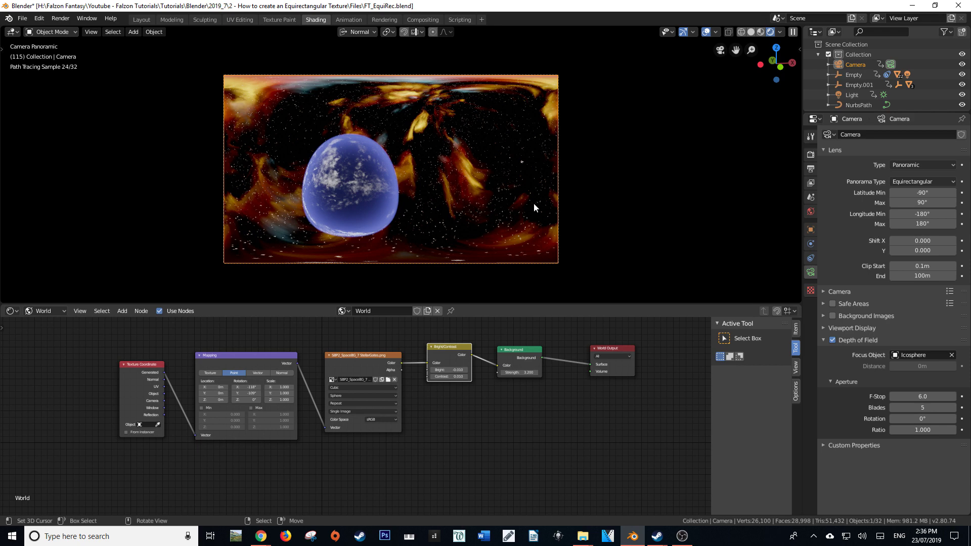
# Multiply Resolution X and Y by 4 in Output Properties, giving 7680 × 4320 px
pyautogui.click(811, 169)
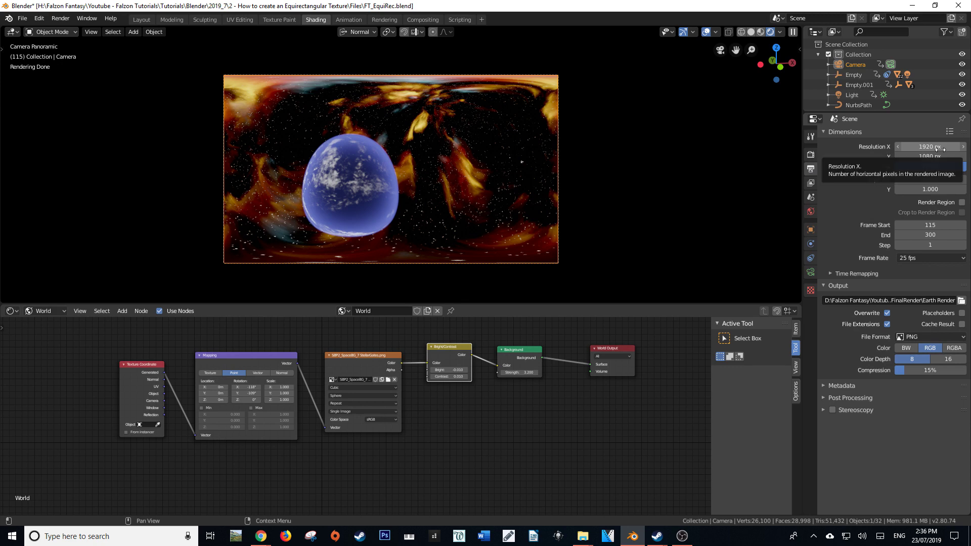
pyautogui.click(941, 149)
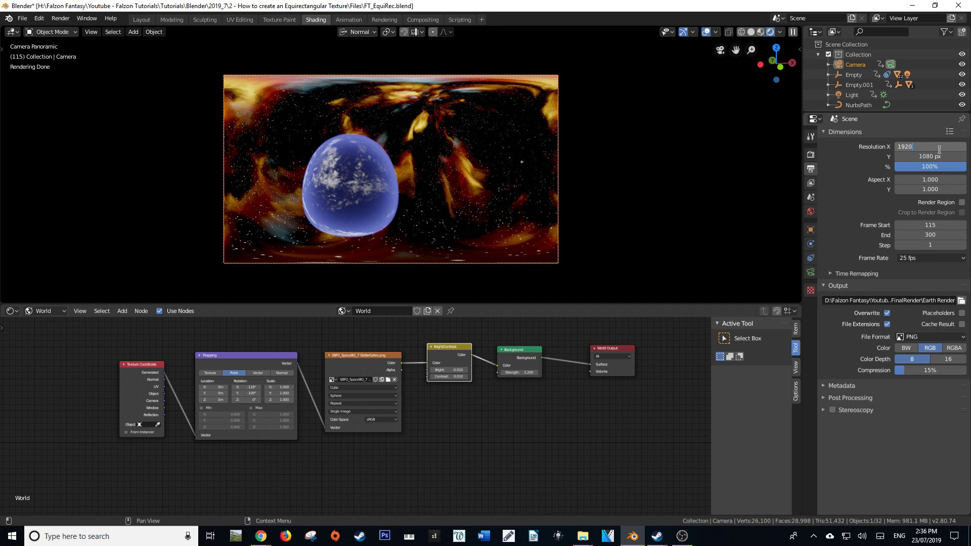
pyautogui.write('*4')
pyautogui.press('Return')
pyautogui.click(936, 155)
pyautogui.write('*4')
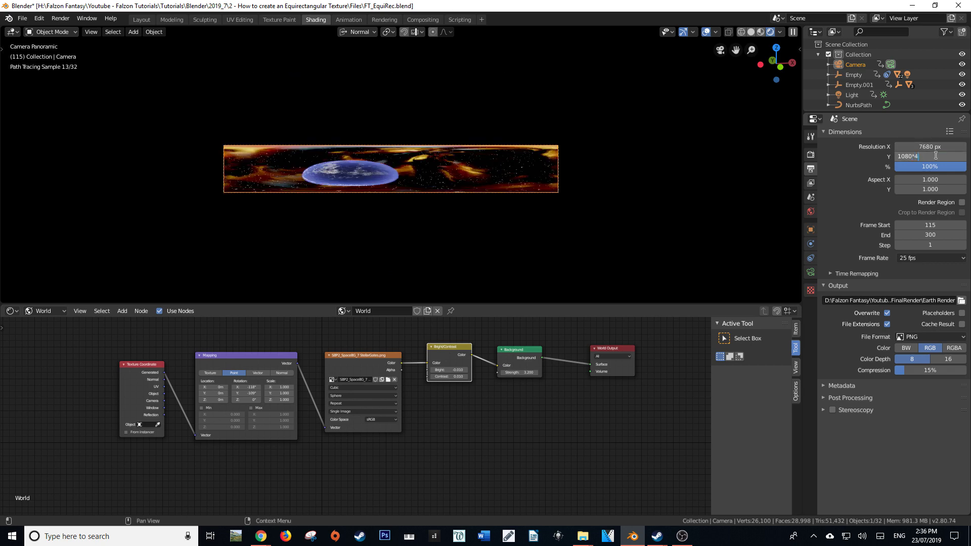
pyautogui.press('Return')
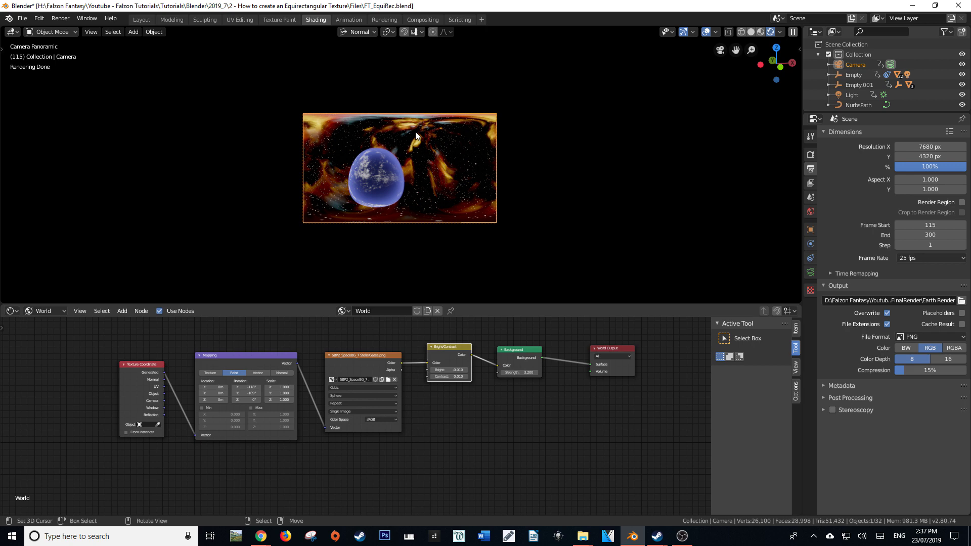
# Replace the star image texture node with a Noise Texture placed left of Bright/Contrast
pyautogui.click(357, 359)
pyautogui.press('x')
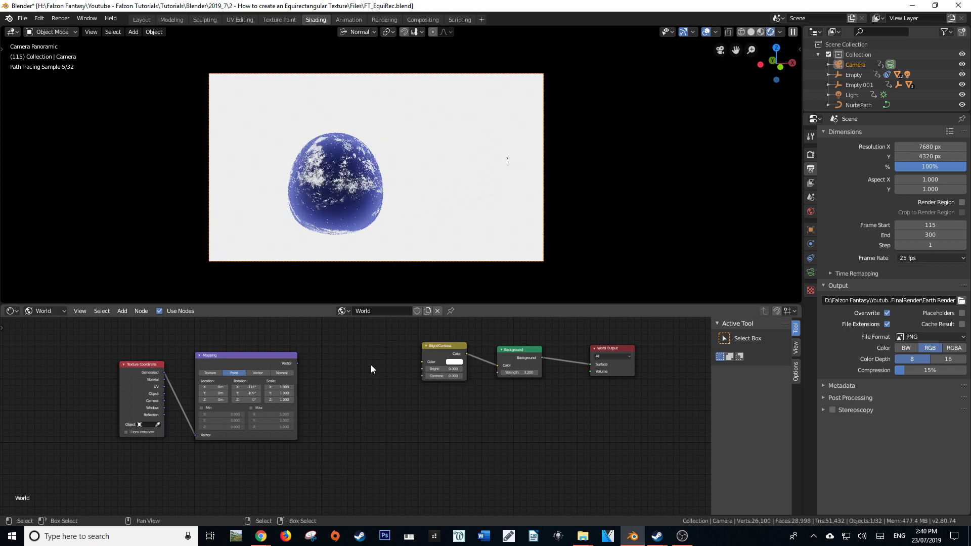
pyautogui.hotkey('shift', 'a')
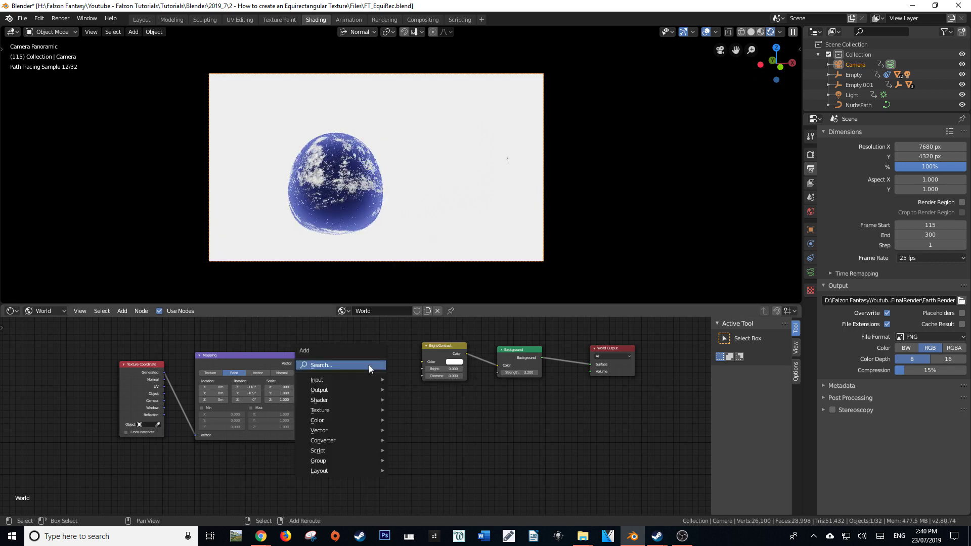
pyautogui.click(369, 365)
pyautogui.write('noise')
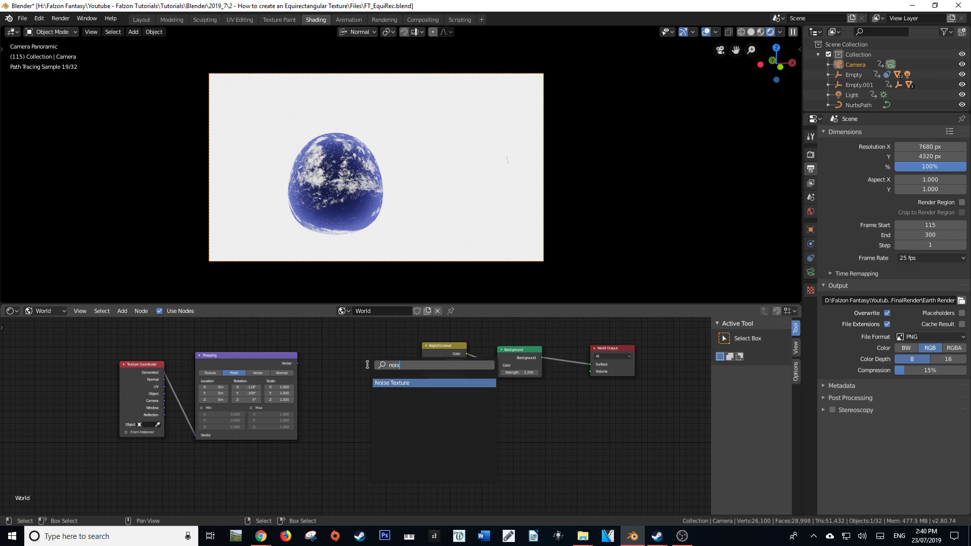
pyautogui.press('Return')
pyautogui.click(332, 356)
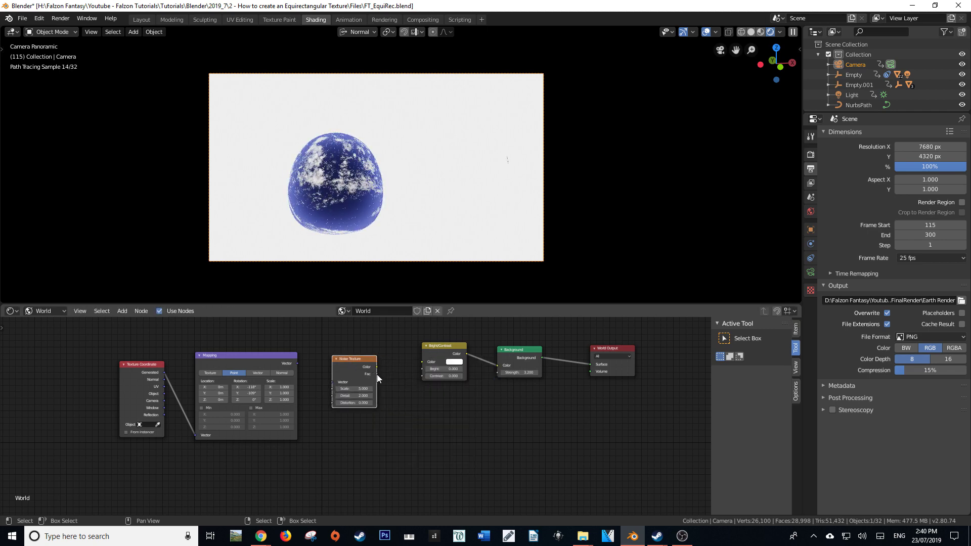
# Wire the noise into Bright/Contrast Color and Mapping Vector into the noise's Vector
pyautogui.moveTo(377, 375); pyautogui.dragTo(423, 361)
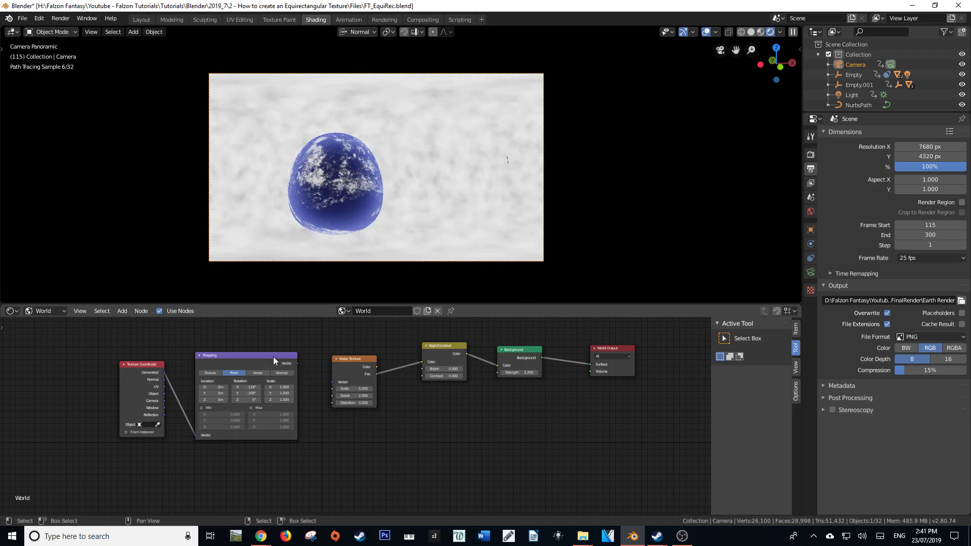
pyautogui.moveTo(297, 363); pyautogui.dragTo(297, 342)
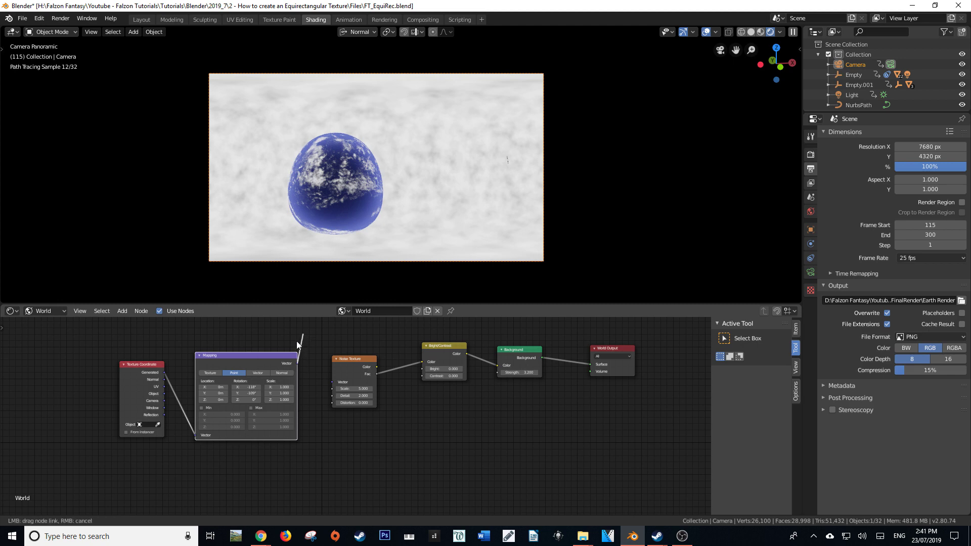
pyautogui.moveTo(329, 382); pyautogui.dragTo(328, 382)
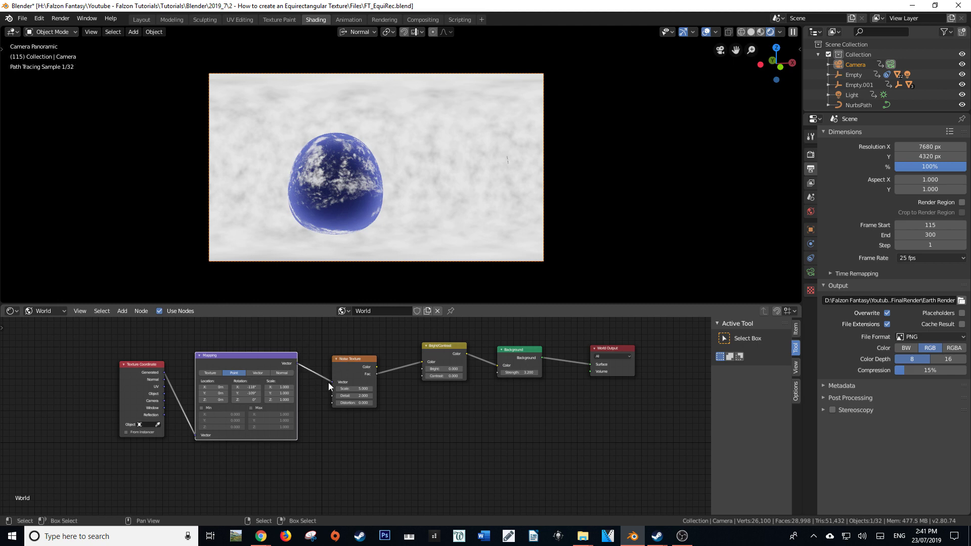
# Make the Noise Texture finer by raising its scale and setting detail to 5
pyautogui.scroll(2, 354, 386)
pyautogui.click(358, 376)
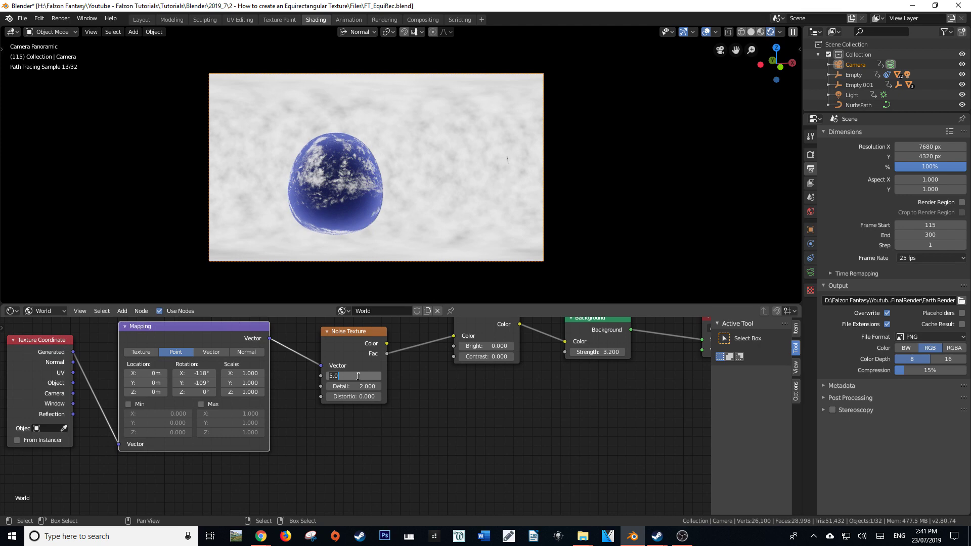
pyautogui.write('15')
pyautogui.press('Return')
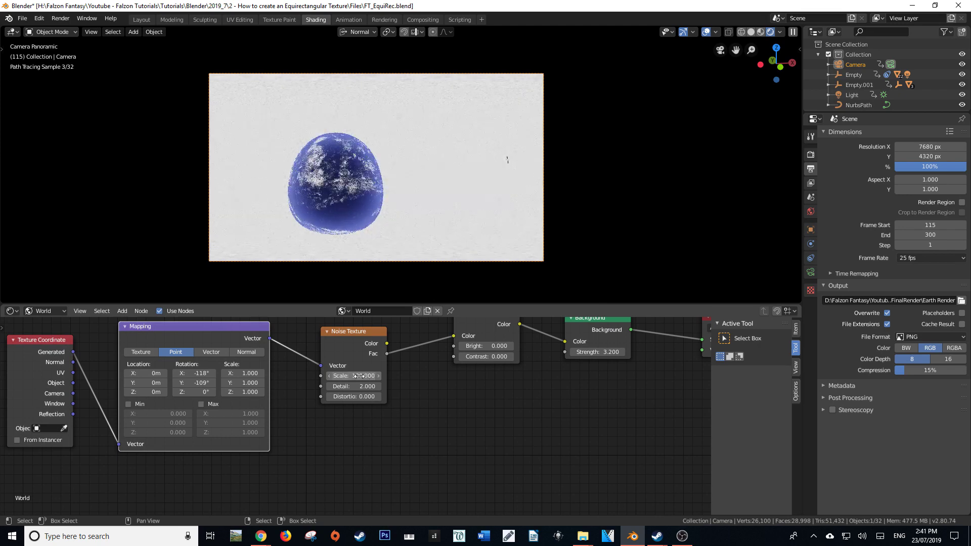
pyautogui.scroll(3, 465, 363)
pyautogui.moveTo(483, 356); pyautogui.dragTo(379, 436, button='middle')
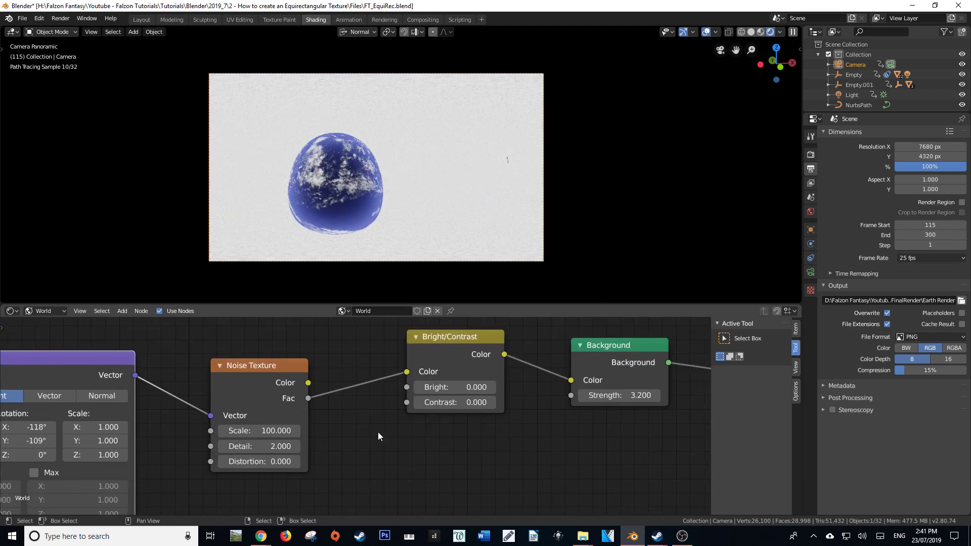
pyautogui.click(263, 446)
pyautogui.write('5')
pyautogui.press('Return')
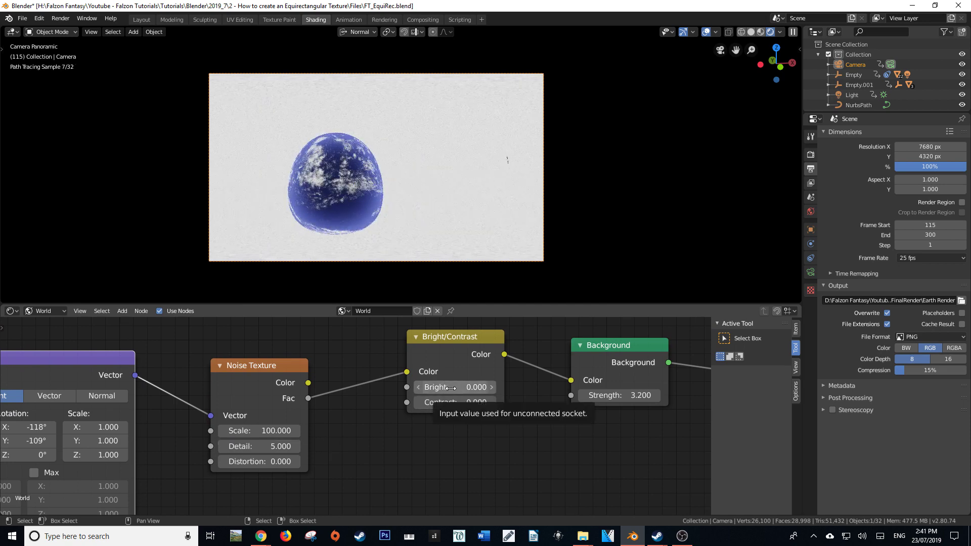
# Darken Bright/Contrast to -1.380 brightness and 2.840 contrast, leaving only sparse stars
pyautogui.moveTo(451, 388)
pyautogui.mouseDown()
pyautogui.moveTo(429, 388)
pyautogui.moveTo(440, 388)
pyautogui.mouseUp()
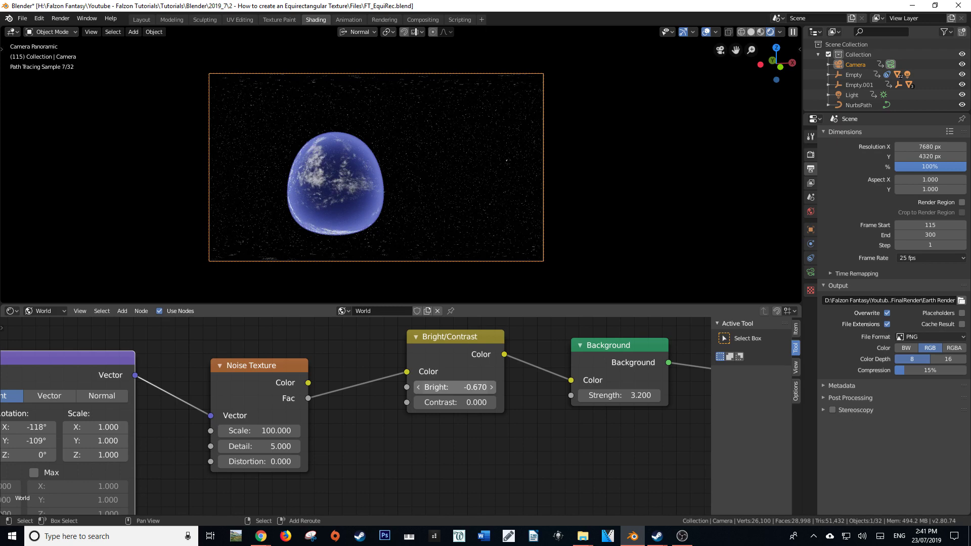
pyautogui.scroll(6, 456, 238)
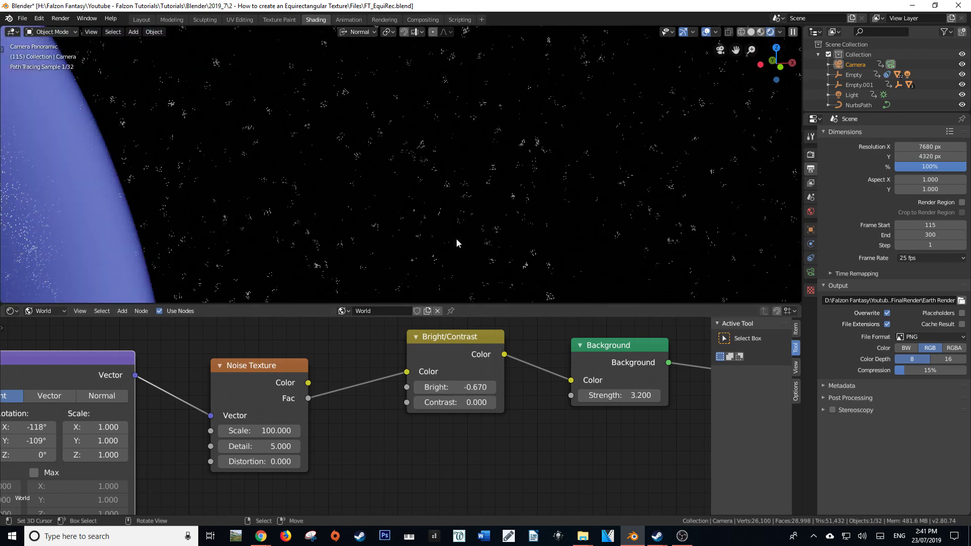
pyautogui.moveTo(445, 388)
pyautogui.mouseDown()
pyautogui.moveTo(449, 402)
pyautogui.moveTo(462, 403)
pyautogui.moveTo(458, 387)
pyautogui.mouseUp()
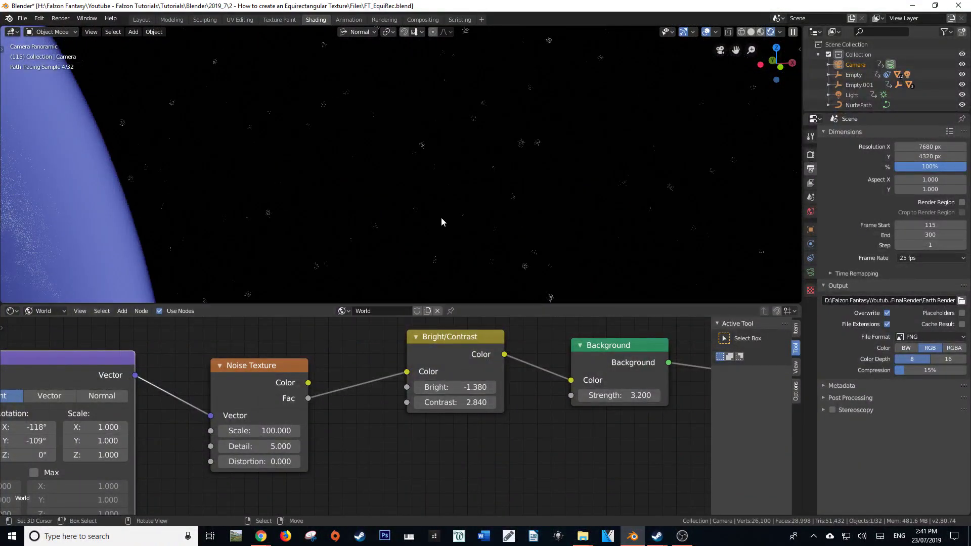
pyautogui.scroll(-6, 442, 219)
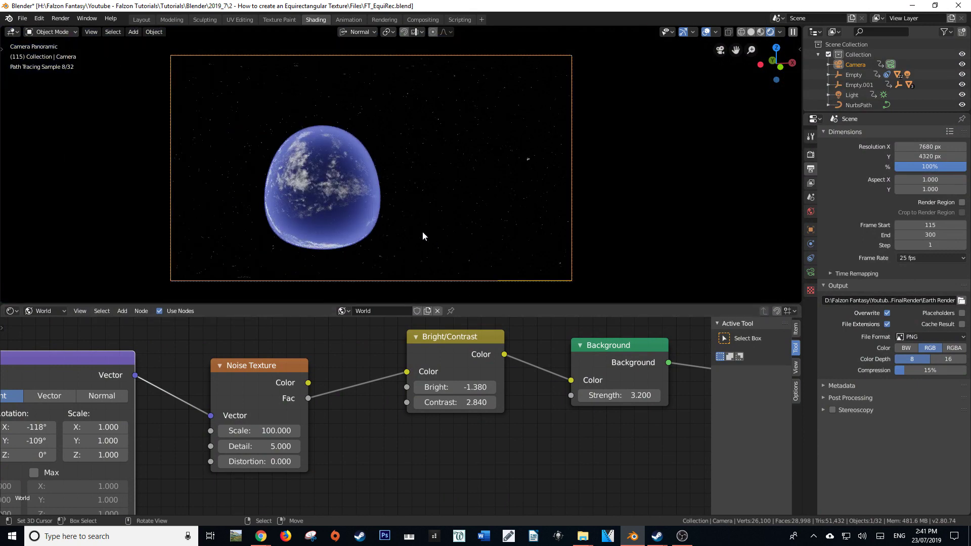
pyautogui.keyDown('shift'); pyautogui.moveTo(575, 185); pyautogui.dragTo(598, 189, button='middle'); pyautogui.keyUp('shift')
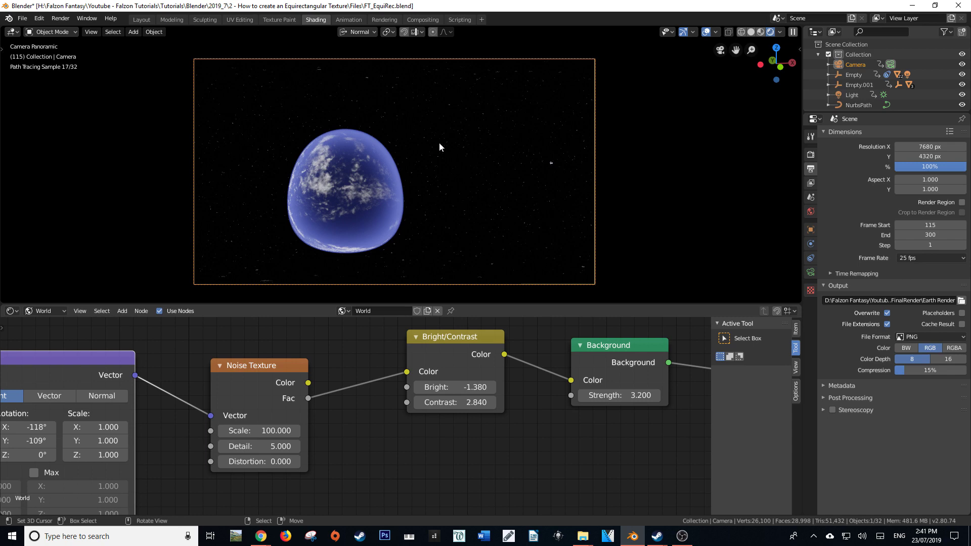
# Zoom out the node editor, recentre the camera frame, and render frame 115 with F12
pyautogui.scroll(5, 472, 201)
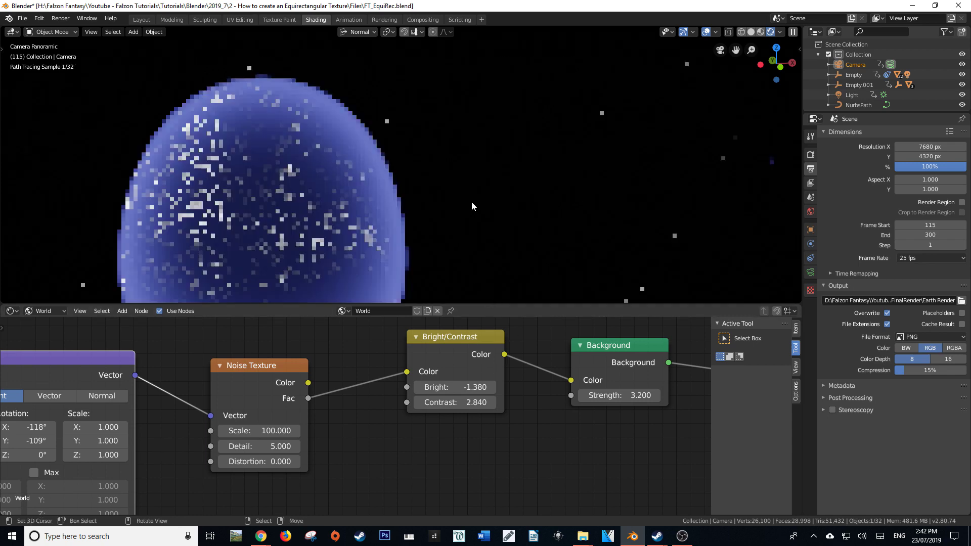
pyautogui.scroll(-2, 480, 221)
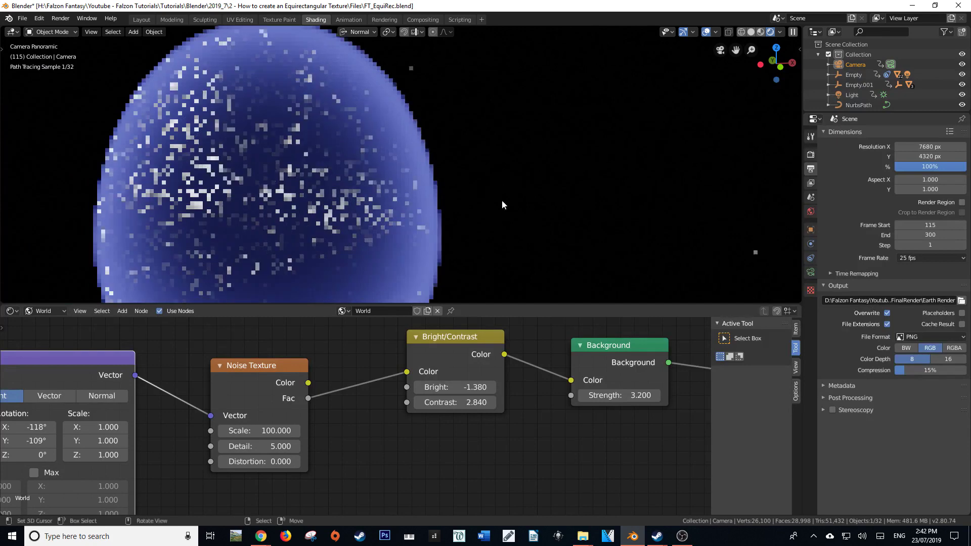
pyautogui.scroll(-4, 442, 384)
pyautogui.scroll(-4, 456, 202)
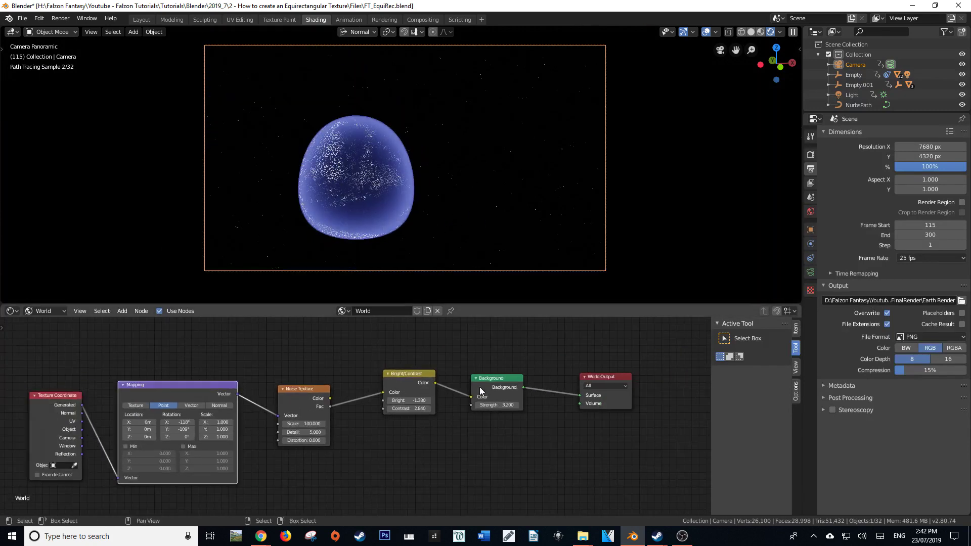
pyautogui.keyDown('shift'); pyautogui.moveTo(499, 202); pyautogui.dragTo(483, 205, button='middle'); pyautogui.keyUp('shift')
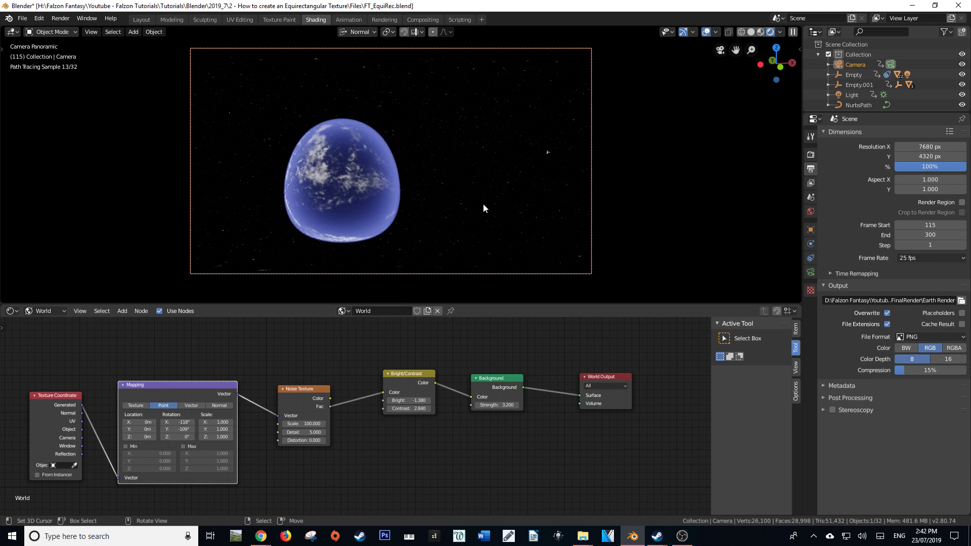
pyautogui.press('F12')
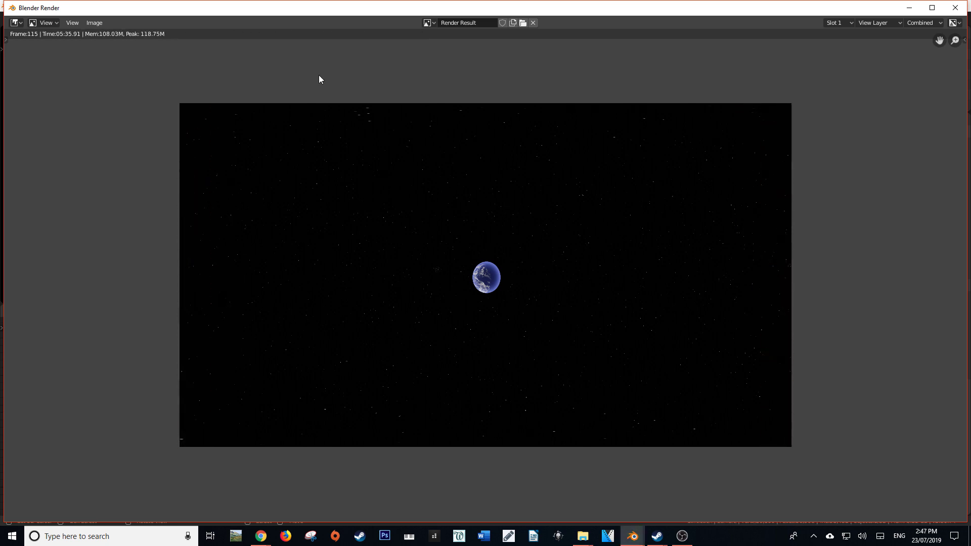
# Open the Render window's Image menu to save the panoramic render
pyautogui.click(101, 24)
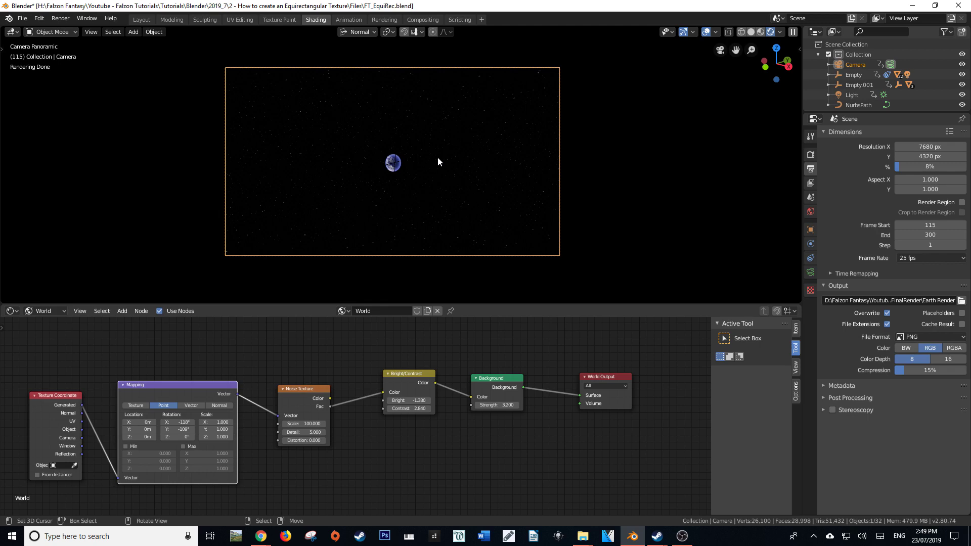
# Leave the camera view and delete the Noise Texture node from the world tree
pyautogui.moveTo(356, 156); pyautogui.dragTo(430, 196, button='middle')
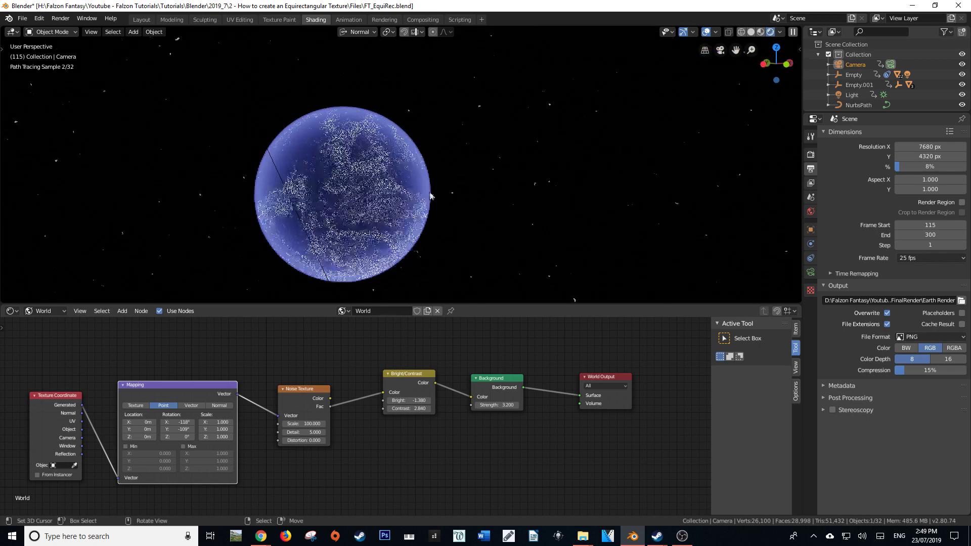
pyautogui.click(305, 393)
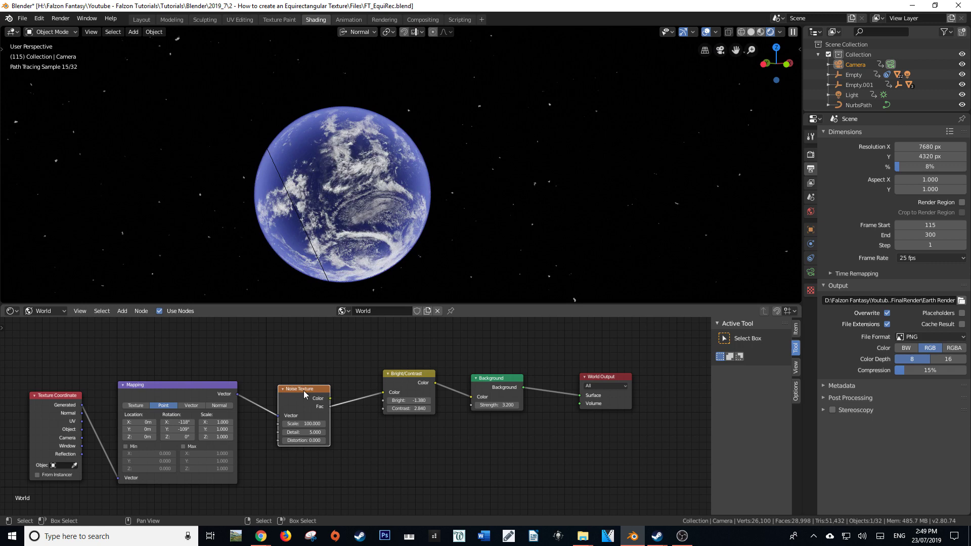
pyautogui.press('x')
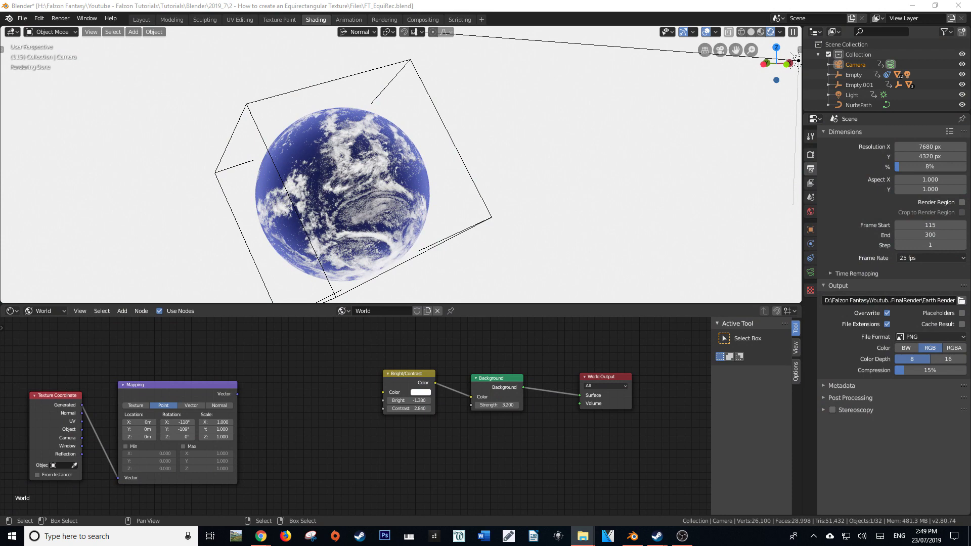
# Add an Equi.png image node fed by Mapping Vector, its Color driving Bright/Contrast
pyautogui.moveTo(305, 402); pyautogui.dragTo(306, 402)
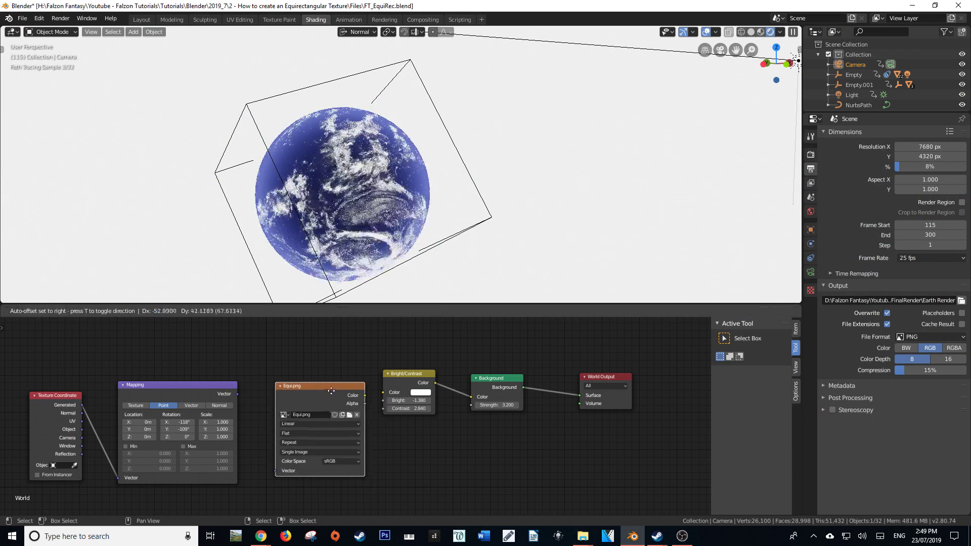
pyautogui.click(310, 404)
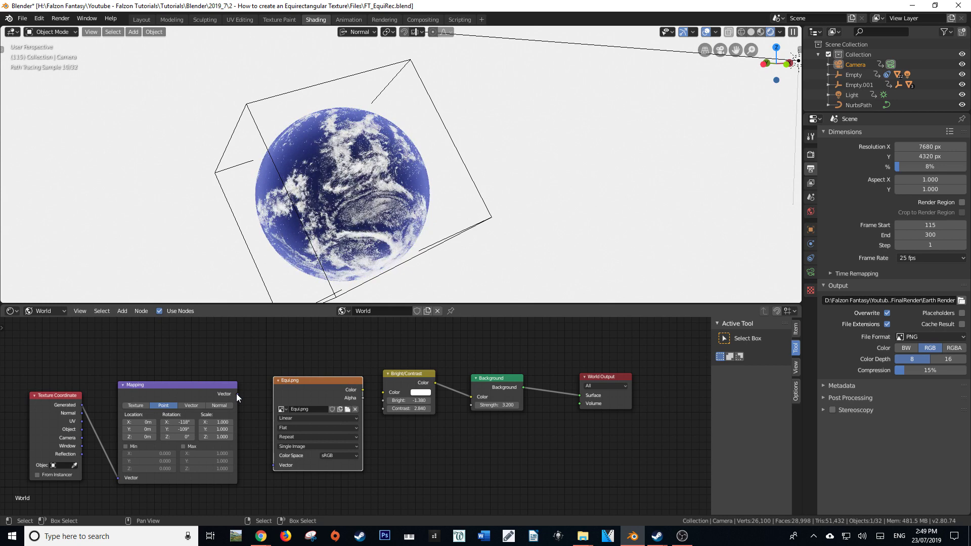
pyautogui.moveTo(313, 380); pyautogui.dragTo(295, 372)
pyautogui.moveTo(237, 393); pyautogui.dragTo(245, 382)
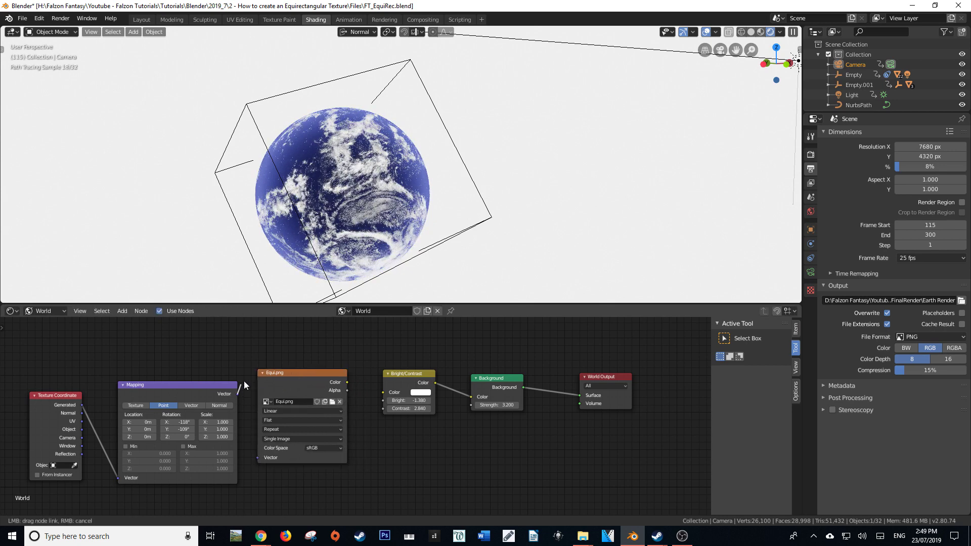
pyautogui.moveTo(259, 430); pyautogui.dragTo(257, 458)
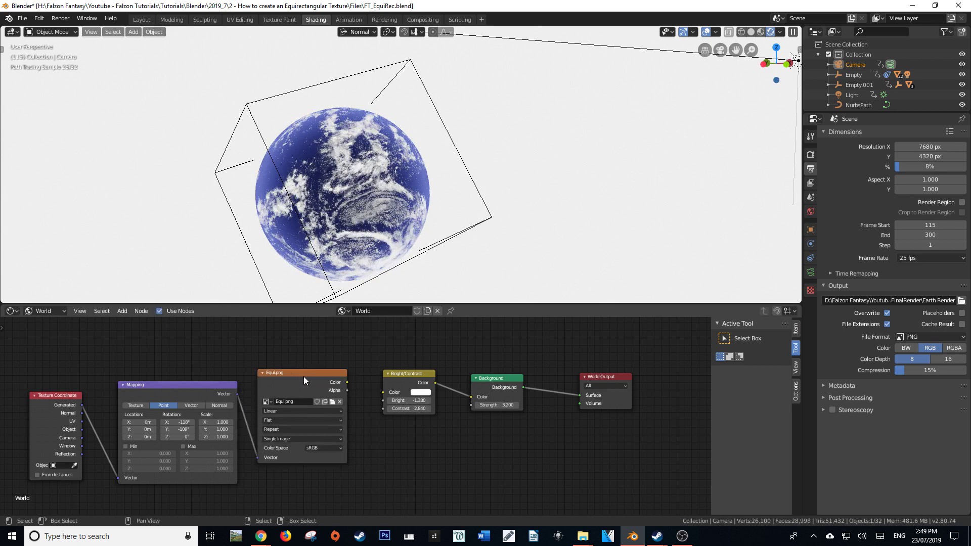
pyautogui.moveTo(302, 378); pyautogui.dragTo(360, 357)
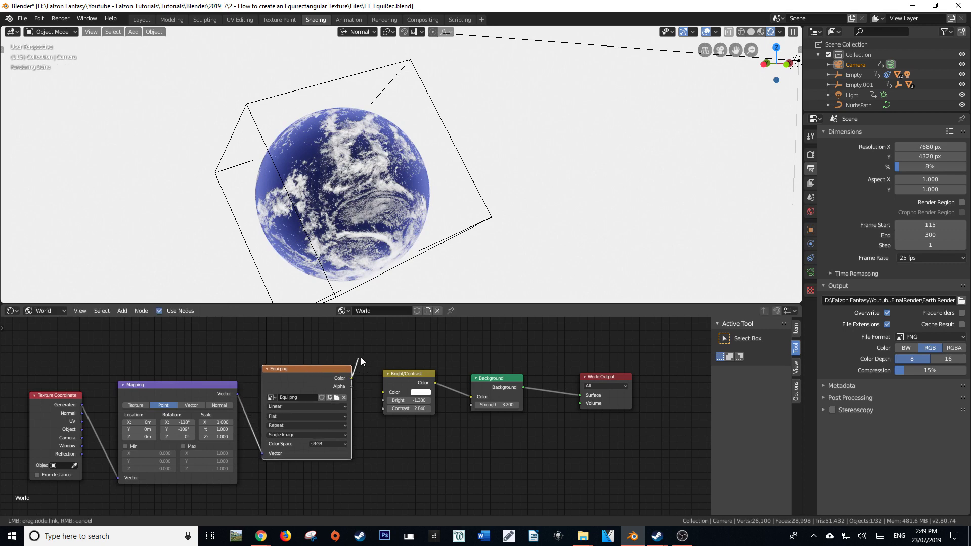
pyautogui.moveTo(380, 393); pyautogui.dragTo(410, 372)
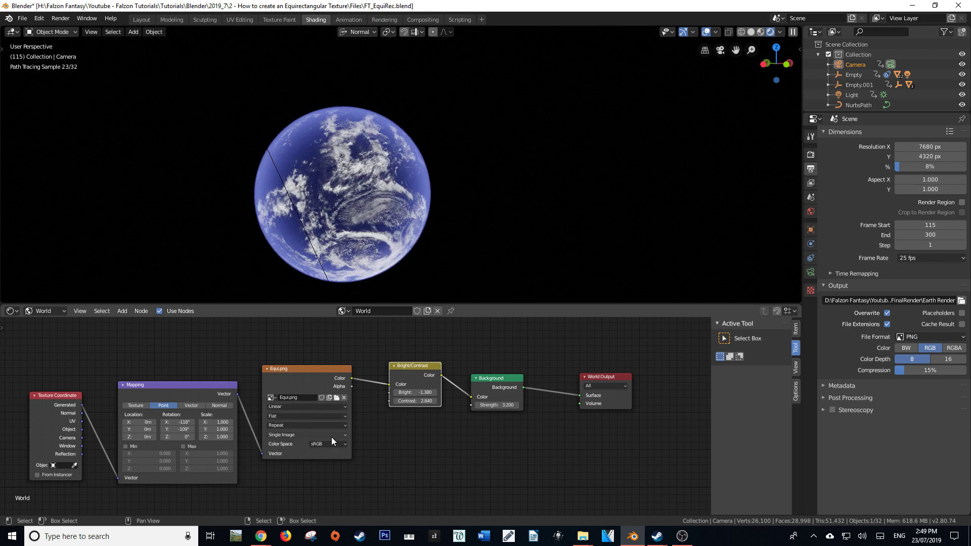
# Set the Equi.png image node to Sphere projection with Cubic interpolation
pyautogui.click(298, 415)
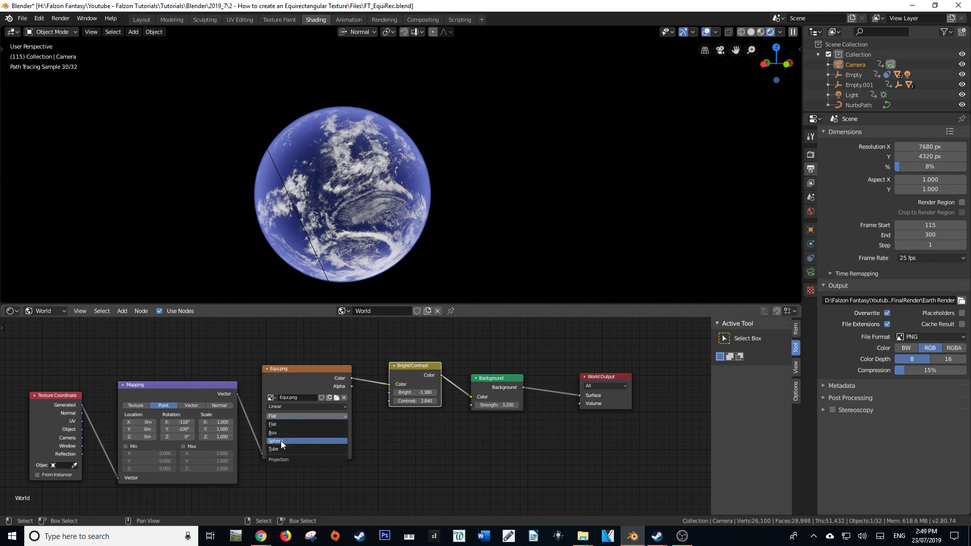
pyautogui.click(281, 440)
pyautogui.click(287, 406)
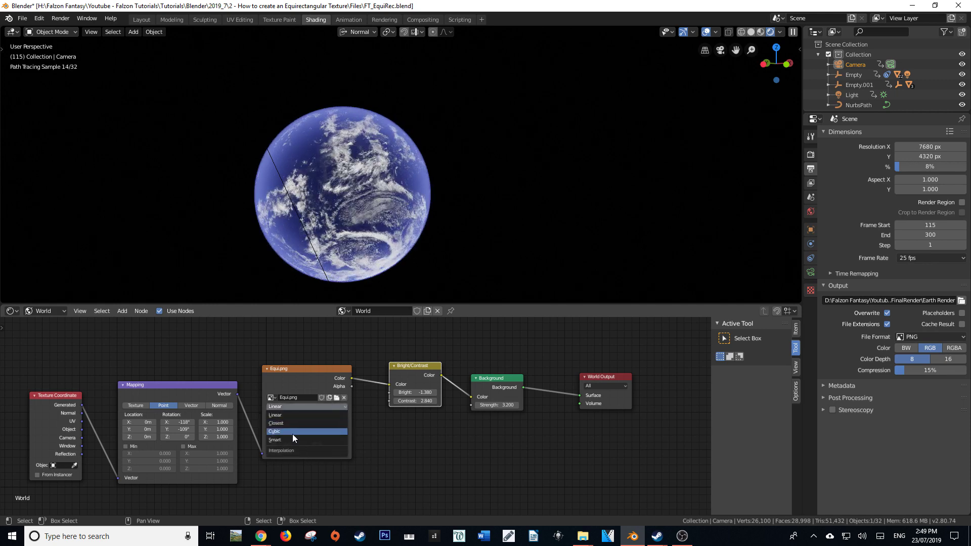
pyautogui.click(286, 431)
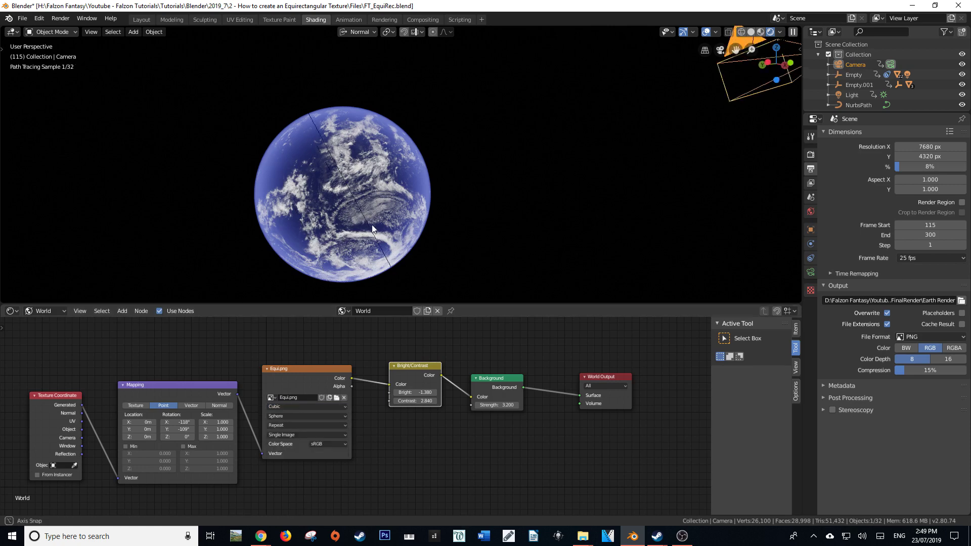
pyautogui.moveTo(775, 63); pyautogui.dragTo(675, 230)
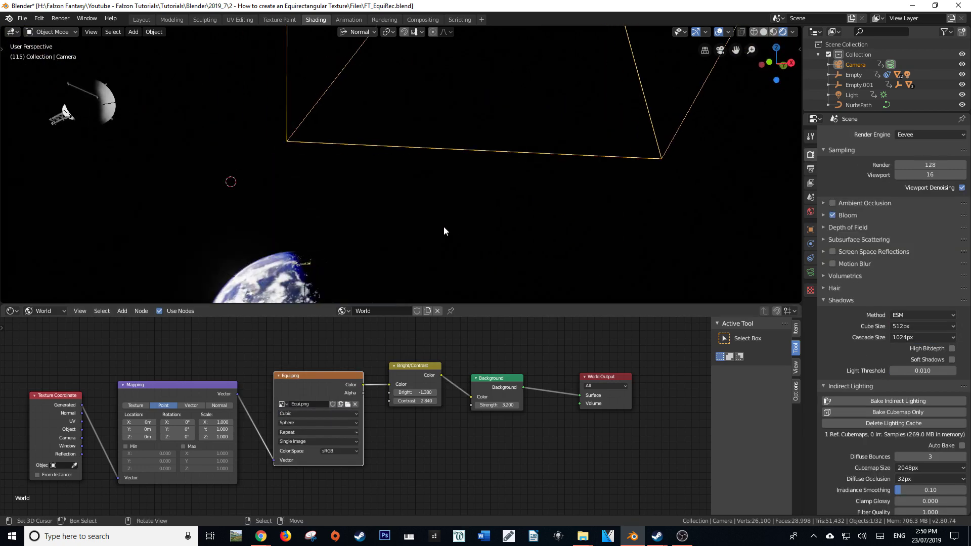
pyautogui.moveTo(444, 231); pyautogui.dragTo(430, 352, button='middle')
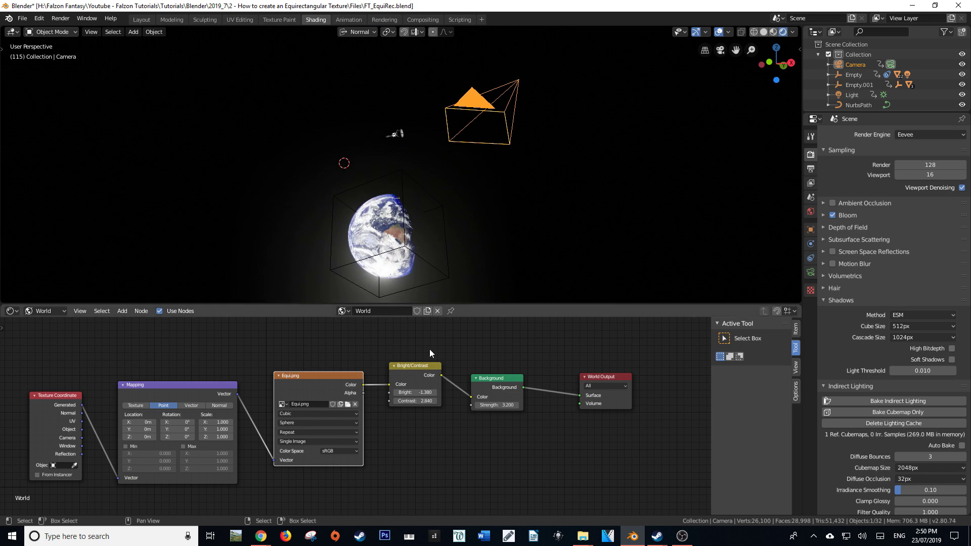
# Set Bright/Contrast brightness and contrast both to 0
pyautogui.click(413, 392)
pyautogui.write('0')
pyautogui.press('Tab')
pyautogui.write('0')
pyautogui.press('Return')
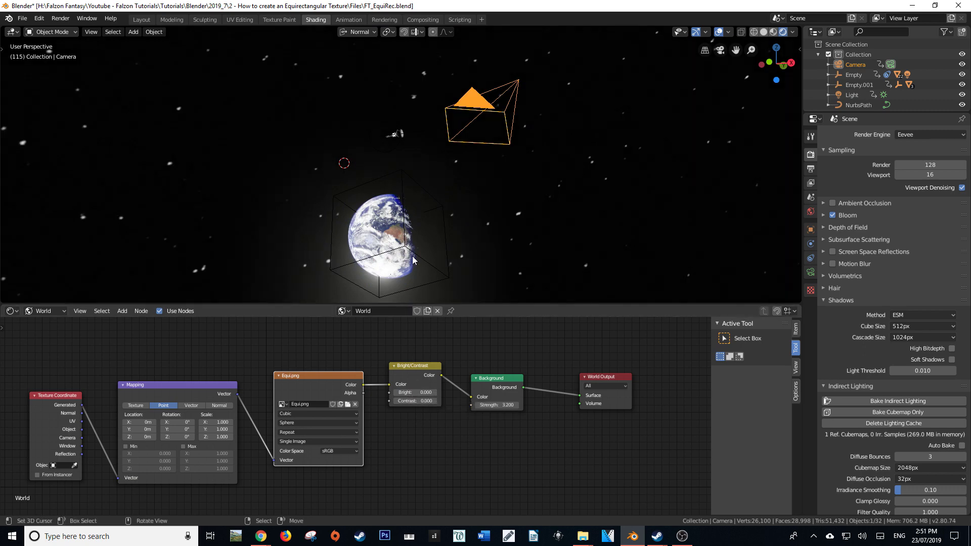
pyautogui.moveTo(412, 256); pyautogui.dragTo(422, 185, button='middle')
# Switch to the camera view and orbit around the starry scene, bringing the planet up top
pyautogui.press('KP_0')
pyautogui.moveTo(448, 199); pyautogui.dragTo(481, 188, button='middle')
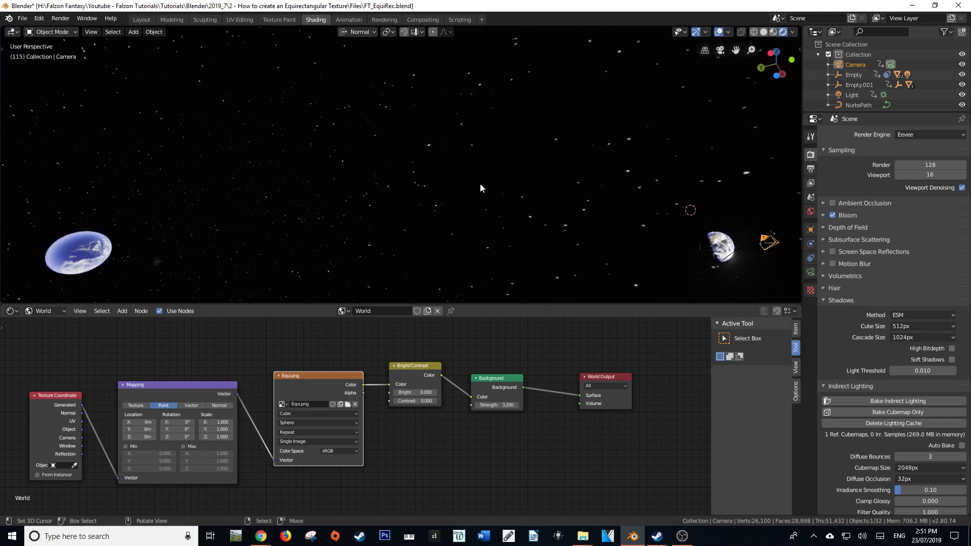
pyautogui.moveTo(277, 248); pyautogui.dragTo(249, 252, button='middle')
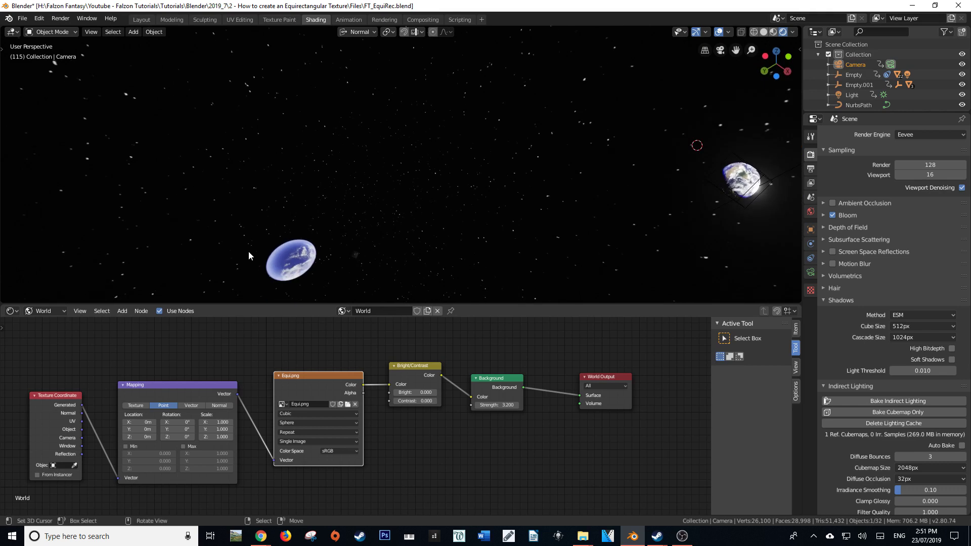
pyautogui.moveTo(583, 218); pyautogui.dragTo(553, 238, button='middle')
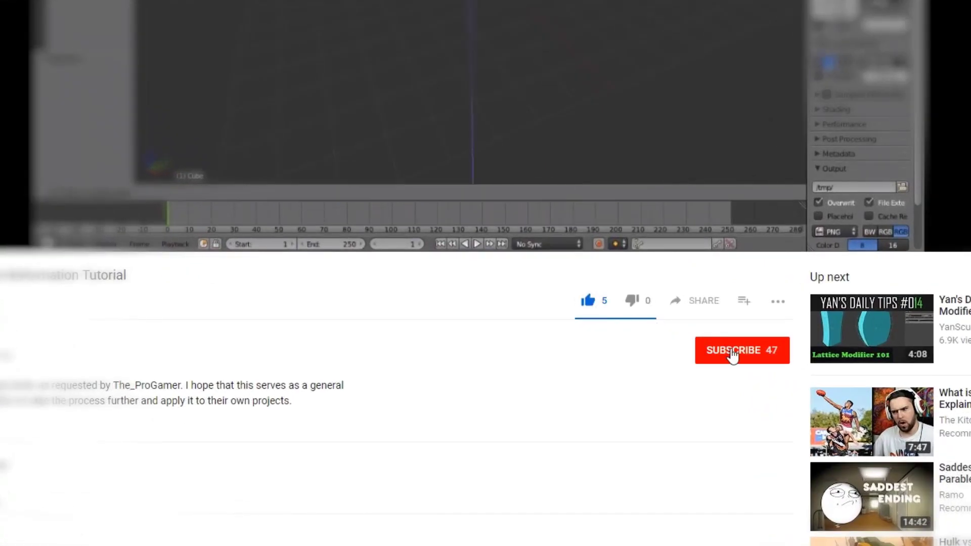
# Subscribe to the channel and set the bell to all notifications
pyautogui.click(733, 353)
pyautogui.click(779, 352)
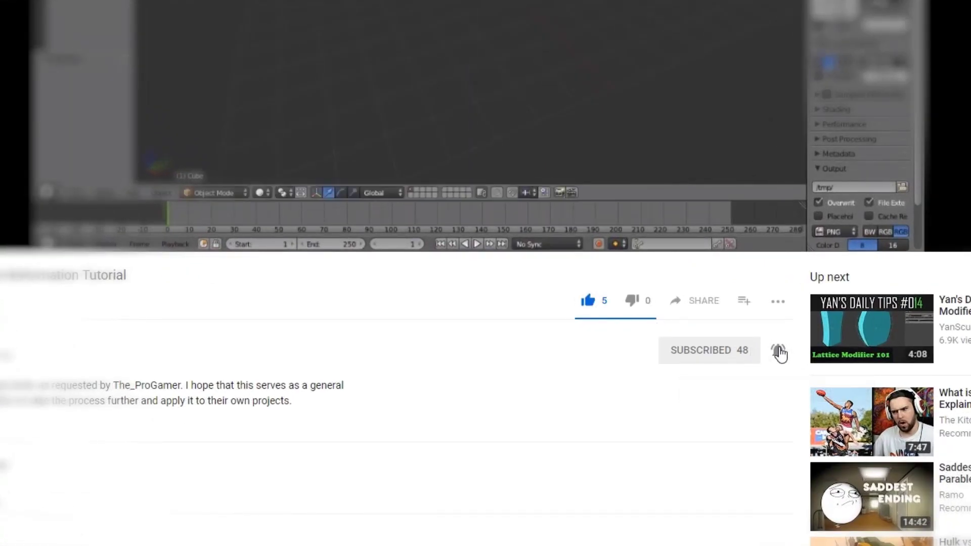